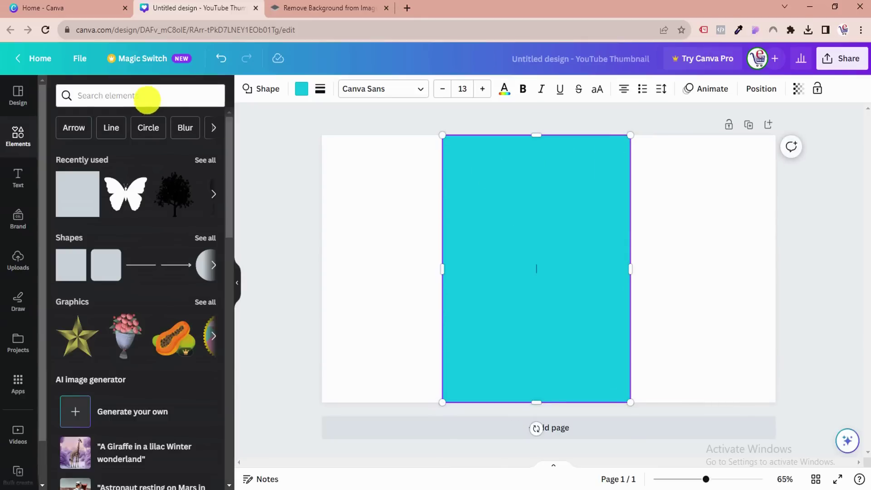
# Search the elements for "silhouette" and add the butterfly graphic to the design.
pyautogui.click(150, 96)
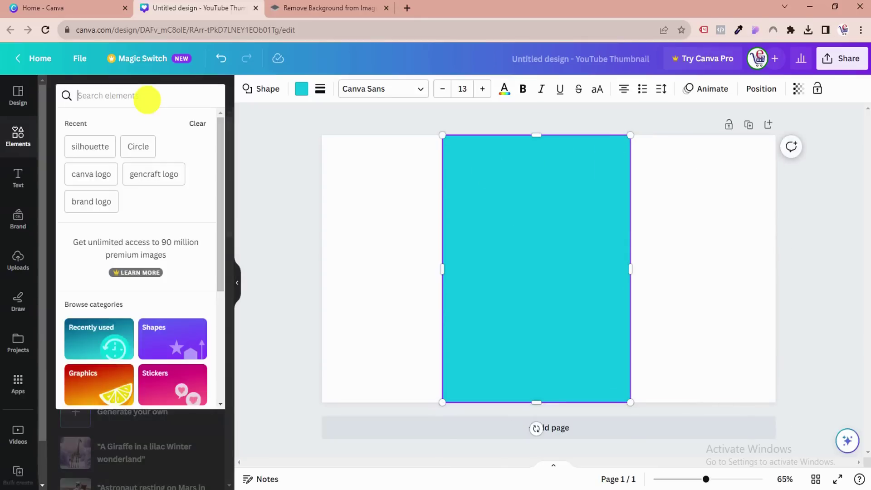
pyautogui.click(81, 151)
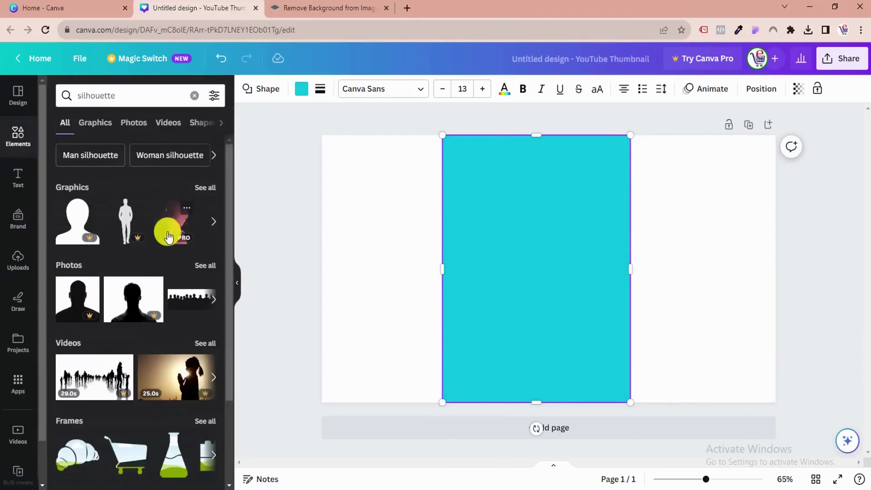
pyautogui.scroll(-3, 168, 236)
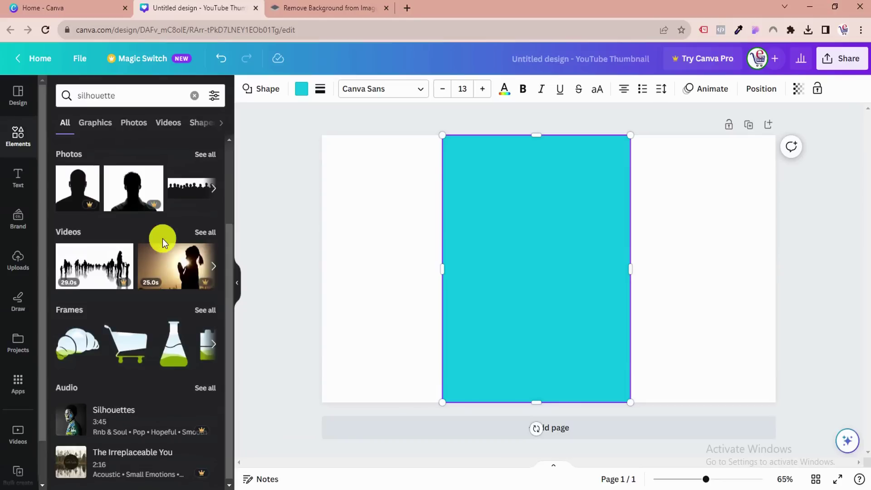
pyautogui.scroll(3, 163, 238)
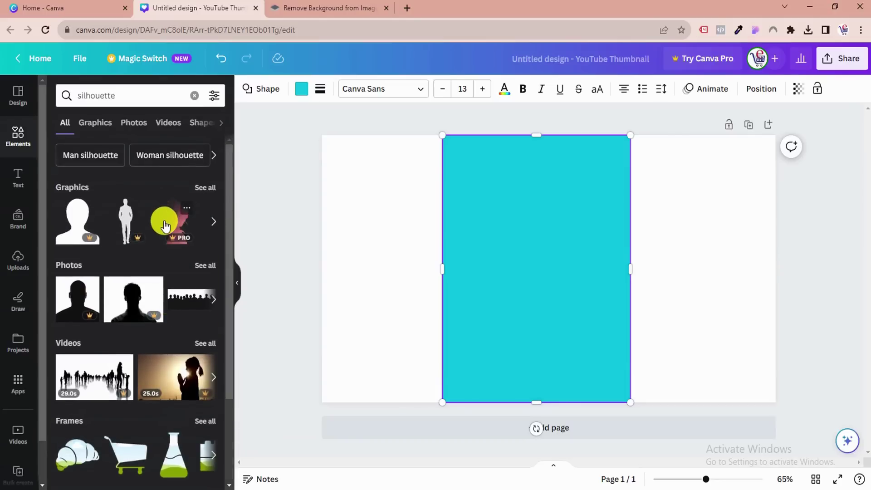
pyautogui.click(208, 189)
pyautogui.scroll(-5, 194, 270)
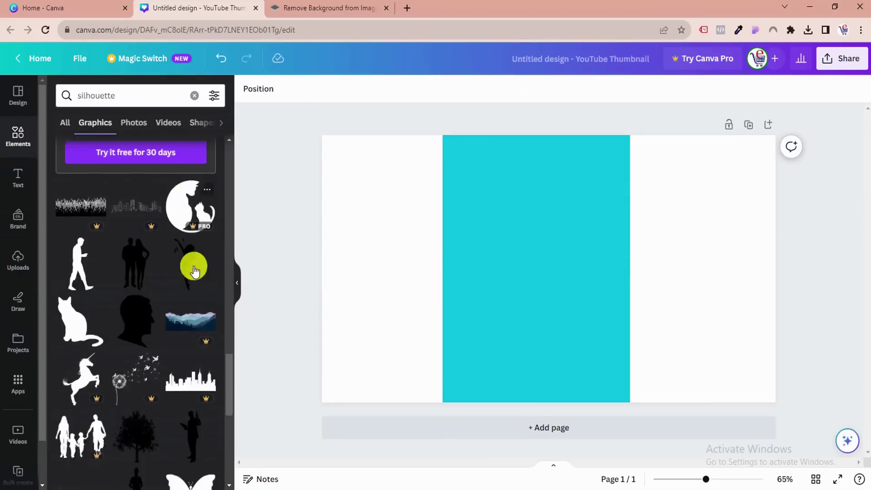
pyautogui.scroll(-5, 194, 271)
pyautogui.click(185, 276)
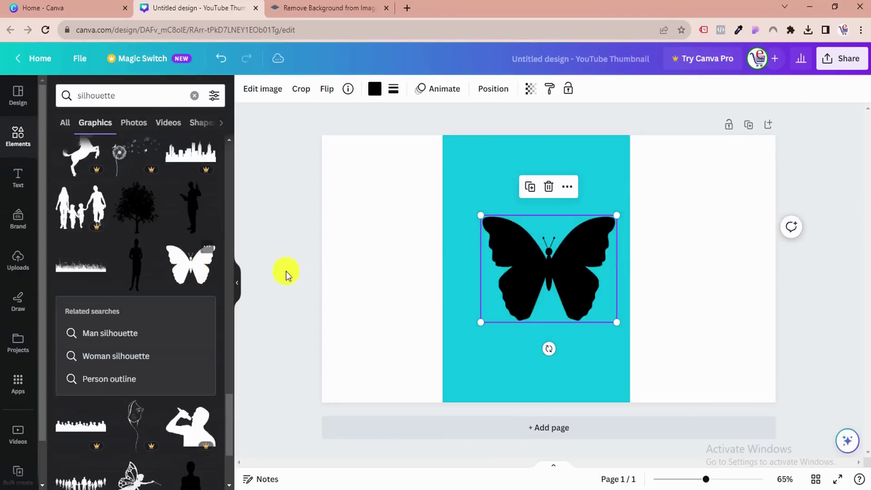
# Enlarge the butterfly to the turquoise rectangle's full width, about 529 px, and align both elements to each other's vertical middle.
pyautogui.moveTo(478, 321); pyautogui.dragTo(442, 352)
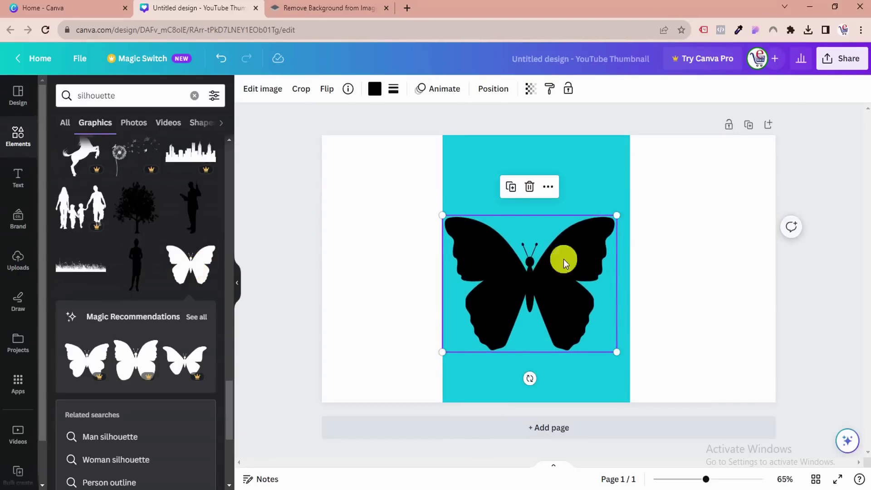
pyautogui.moveTo(619, 216); pyautogui.dragTo(629, 206)
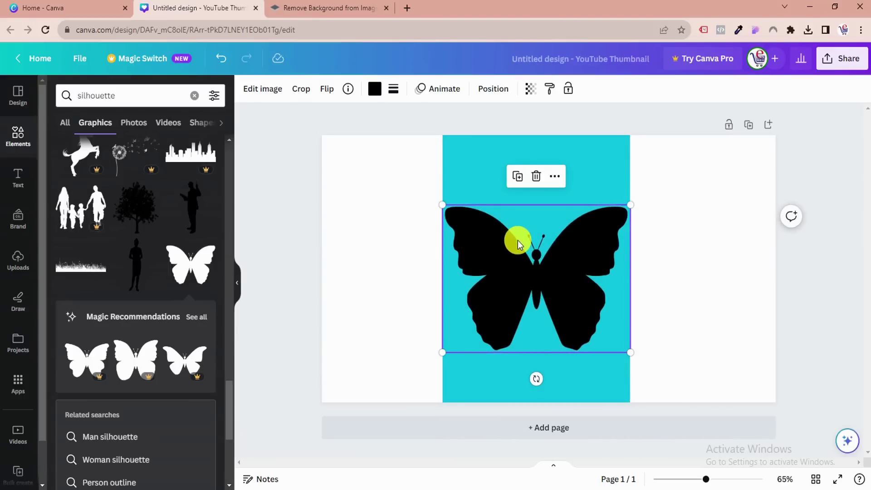
pyautogui.click(493, 91)
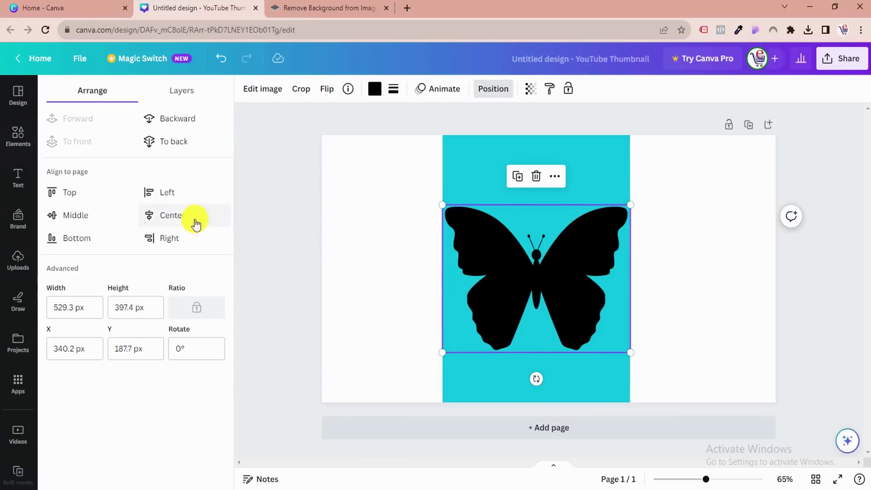
pyautogui.click(167, 92)
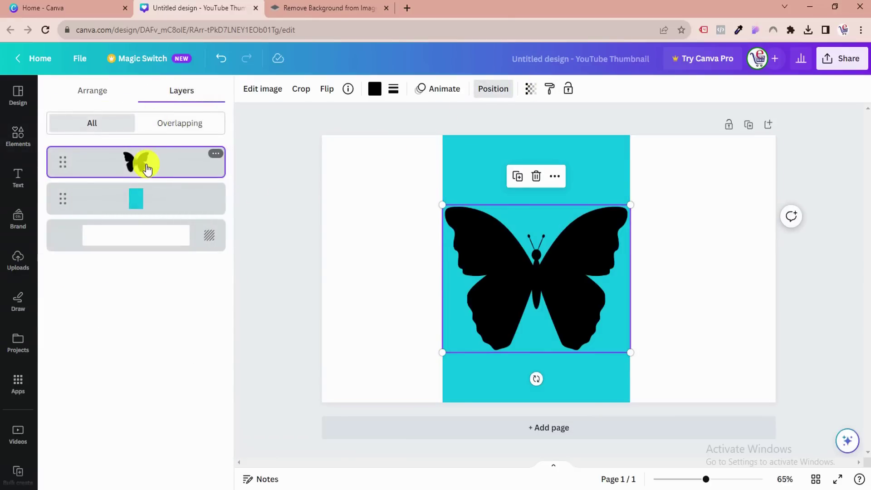
pyautogui.keyDown('shift'); pyautogui.click(144, 198); pyautogui.keyUp('shift')
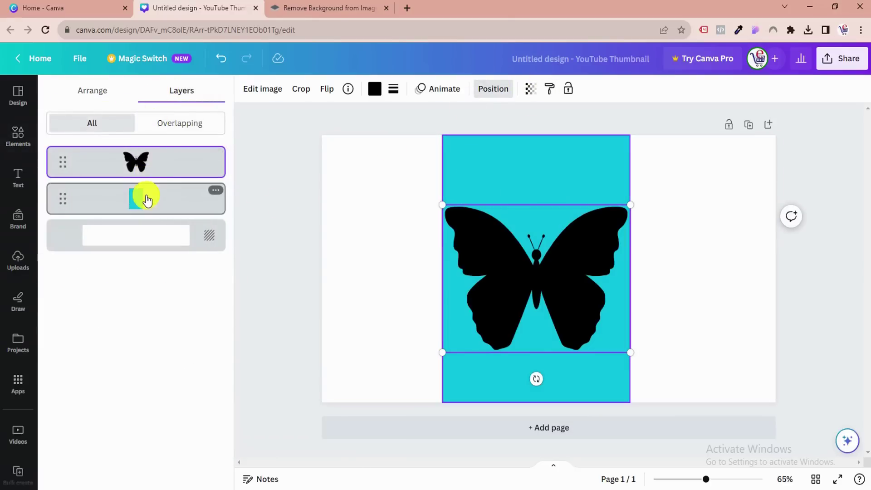
pyautogui.click(102, 92)
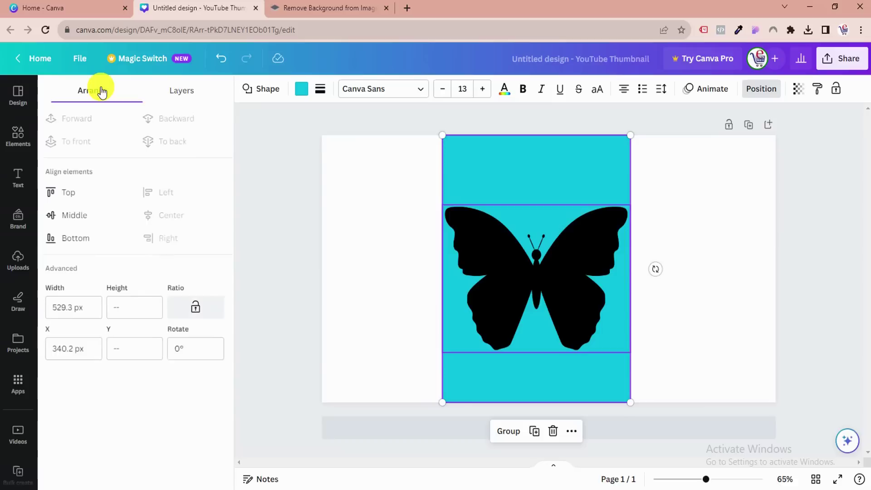
pyautogui.click(87, 219)
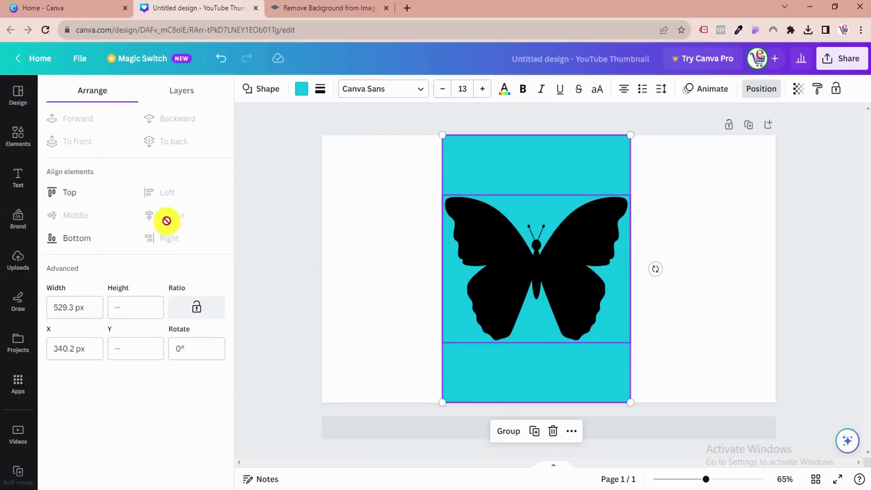
pyautogui.click(386, 274)
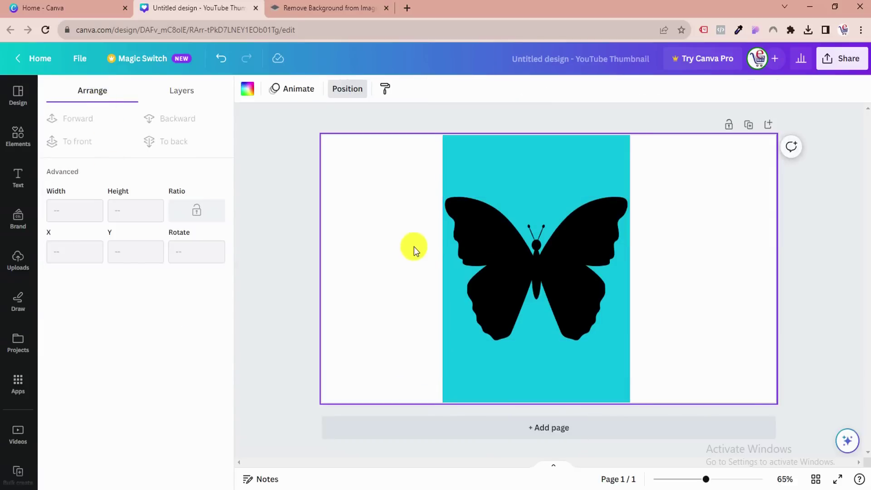
# Recolor the butterfly silhouette white.
pyautogui.click(492, 237)
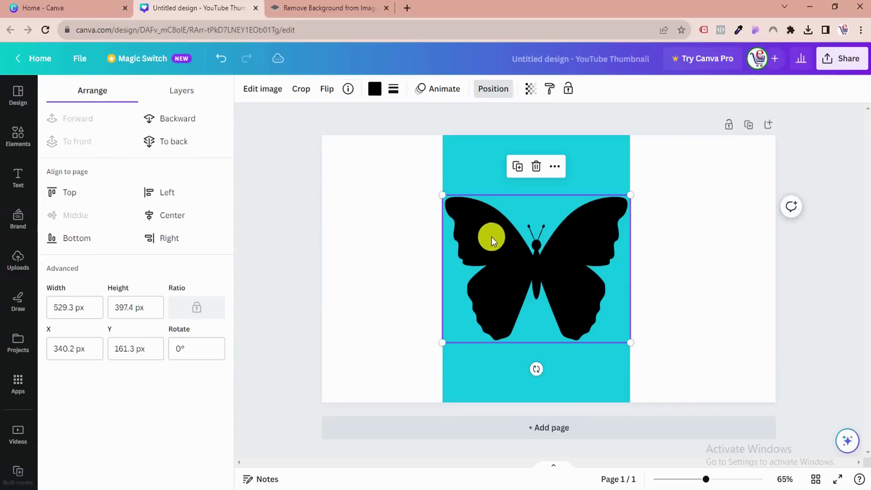
pyautogui.click(375, 90)
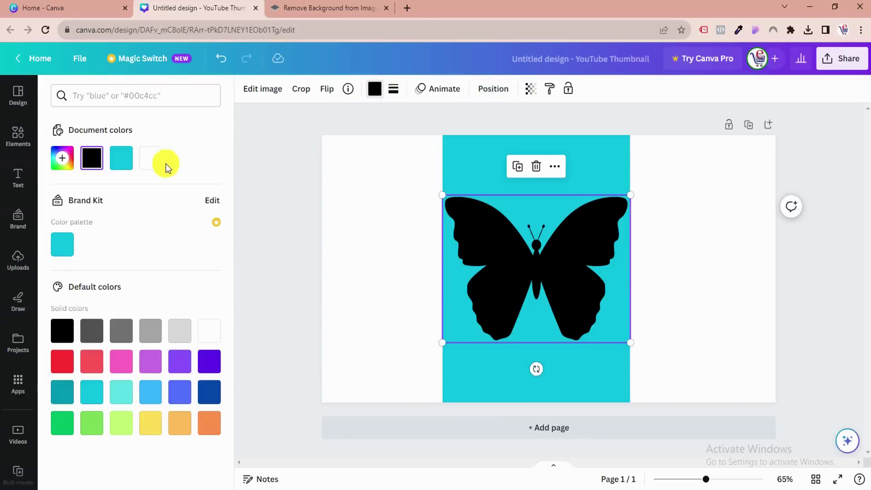
pyautogui.click(151, 159)
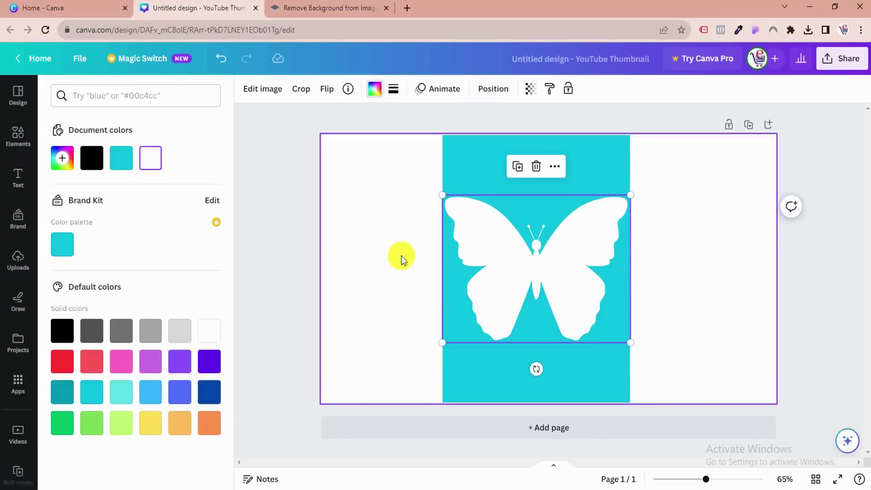
# Download the design as a PNG and save it as "Untitled design" in the Screen Recording folder.
pyautogui.click(833, 59)
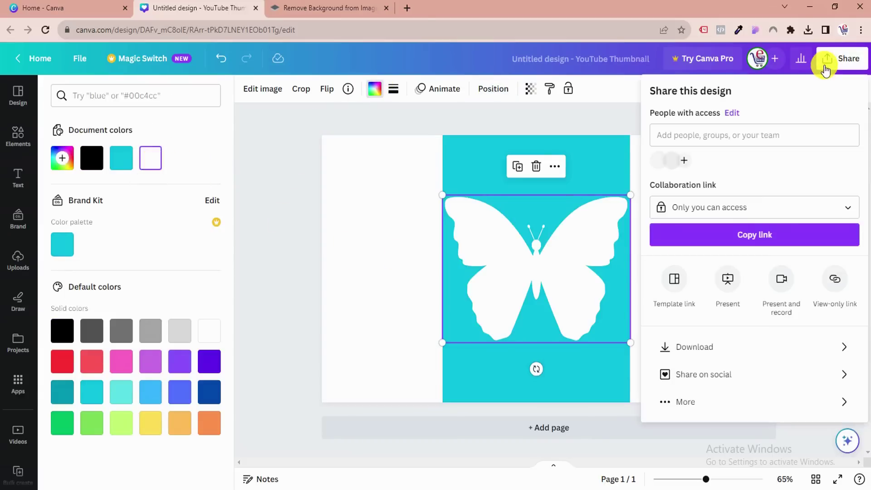
pyautogui.click(696, 348)
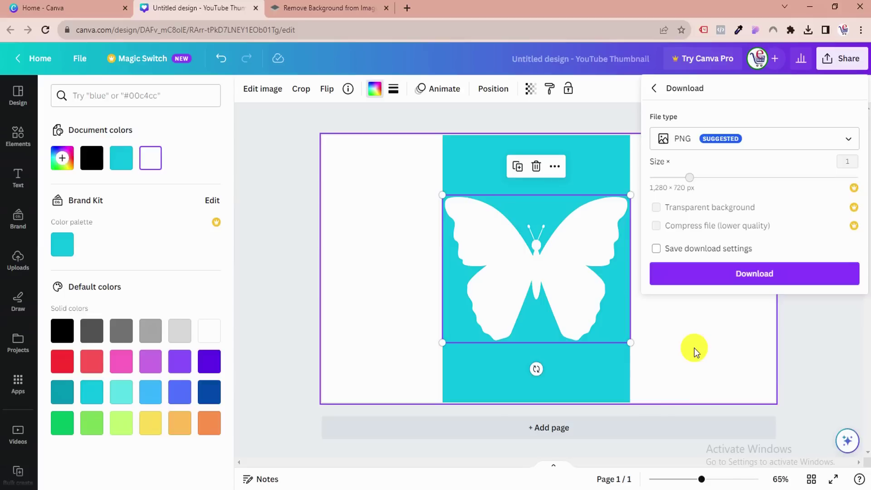
pyautogui.click(701, 280)
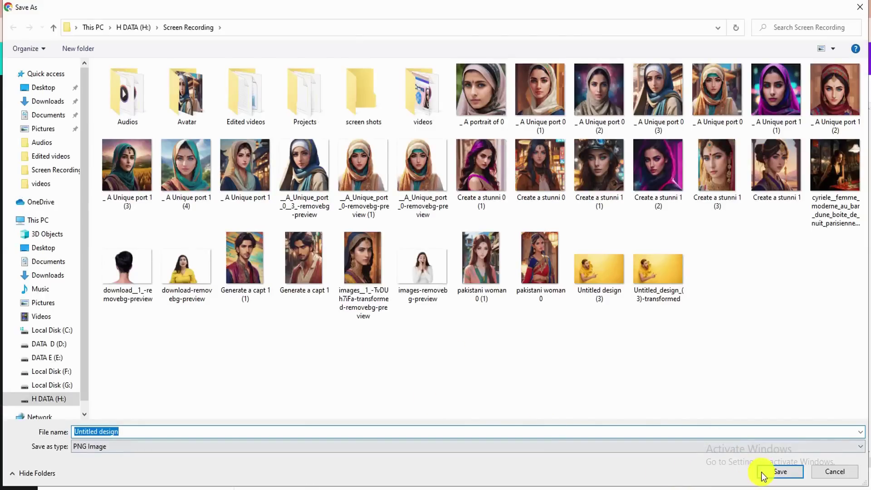
pyautogui.click(779, 473)
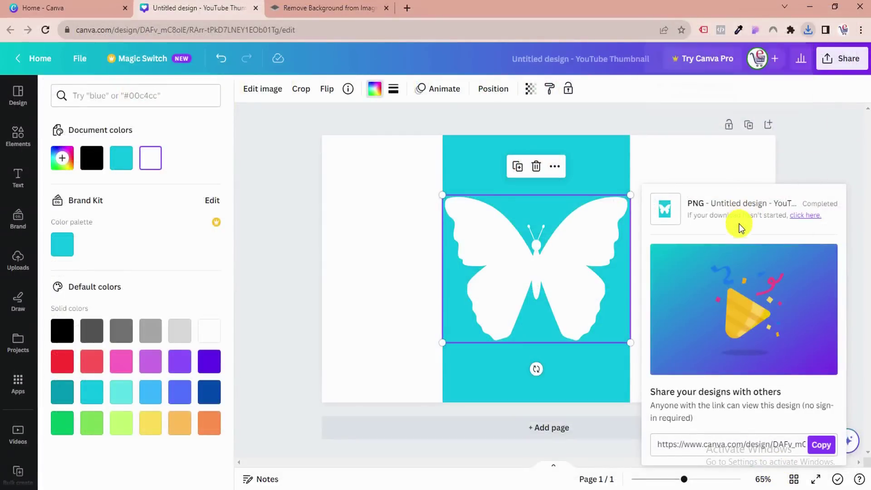
# Switch to remove.bg, remove the background of "Untitled design", and save the preview-size result as "Untitled_design-removebg-preview".
pyautogui.click(338, 10)
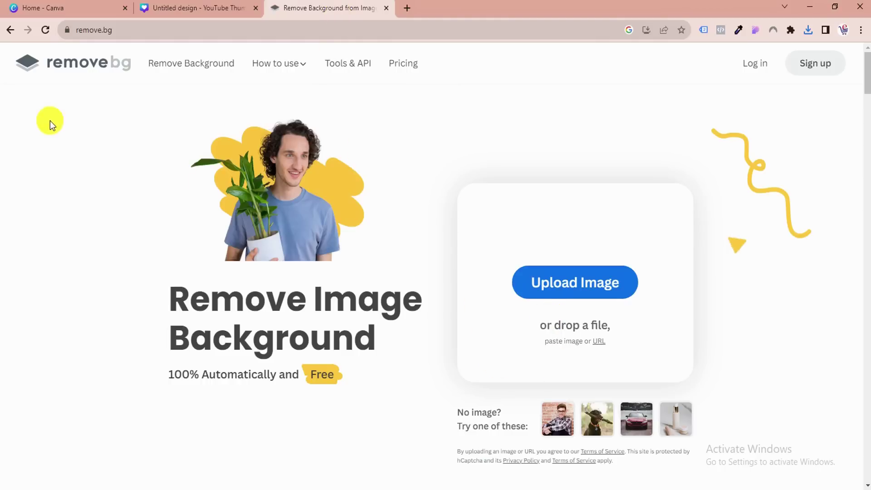
pyautogui.click(605, 291)
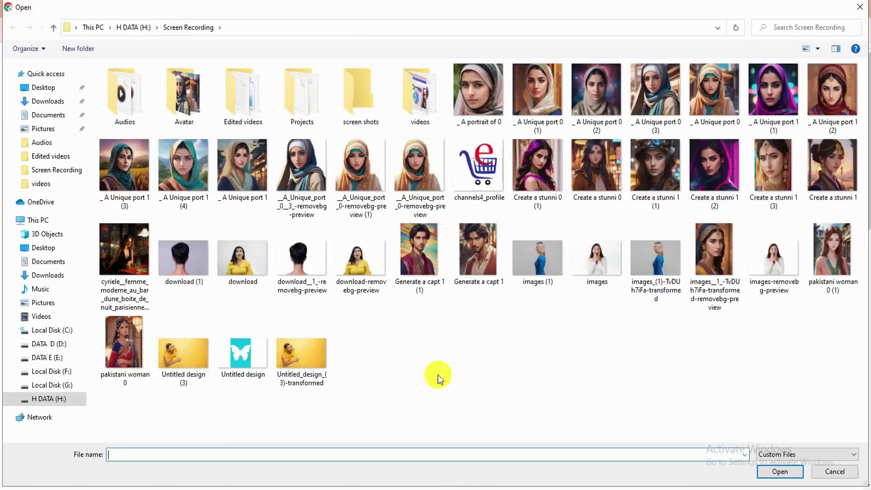
pyautogui.doubleClick(249, 361)
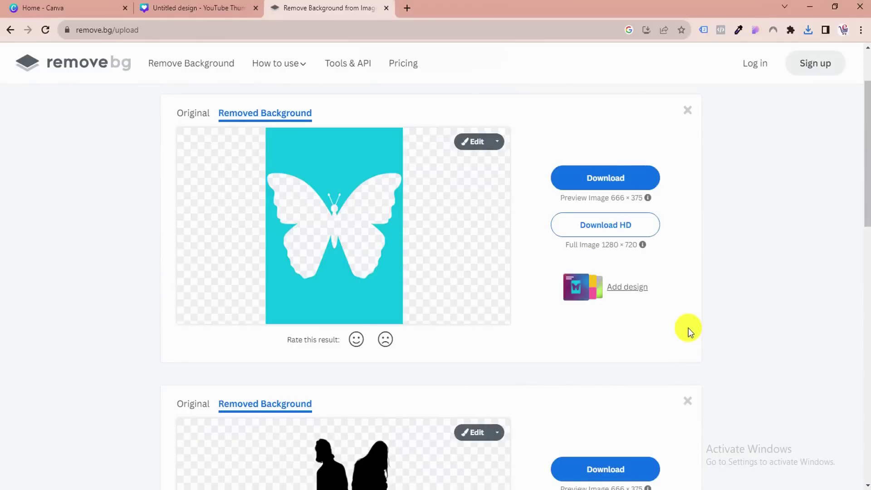
pyautogui.click(608, 183)
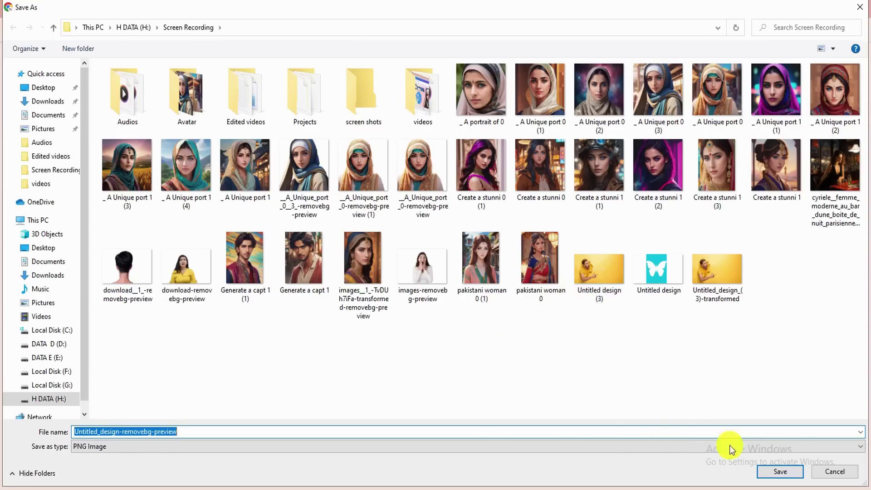
pyautogui.click(777, 472)
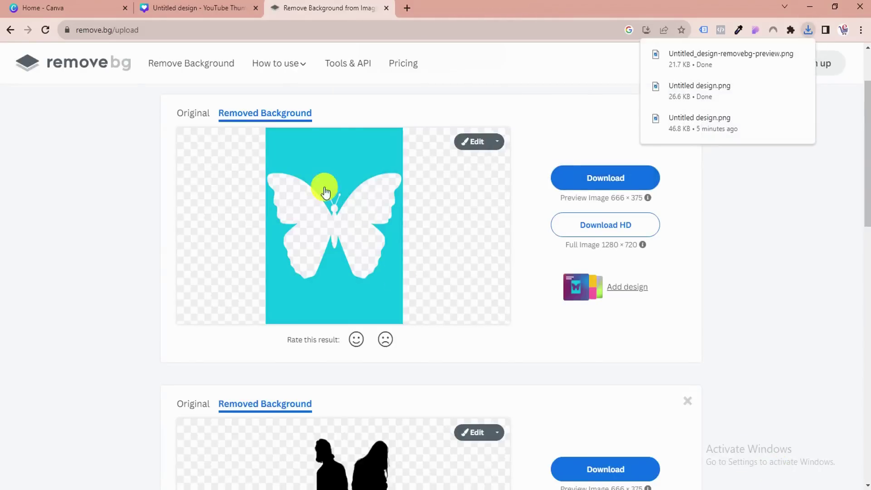
# Return to Canva, upload "Untitled_design-removebg-preview", and place it on the page to the left of the large butterfly.
pyautogui.click(194, 9)
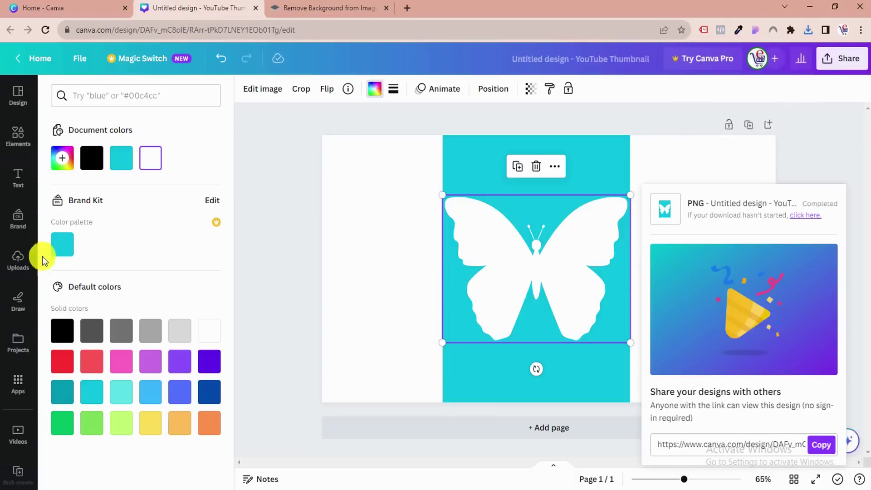
pyautogui.click(18, 268)
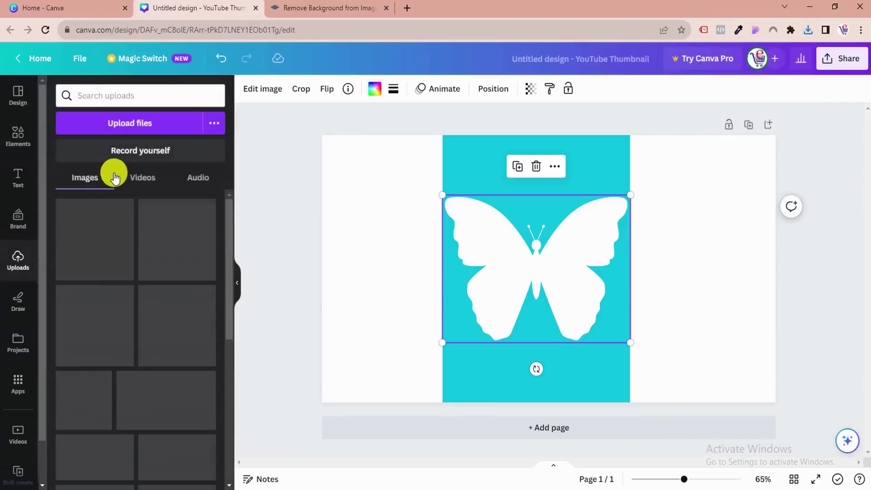
pyautogui.click(125, 124)
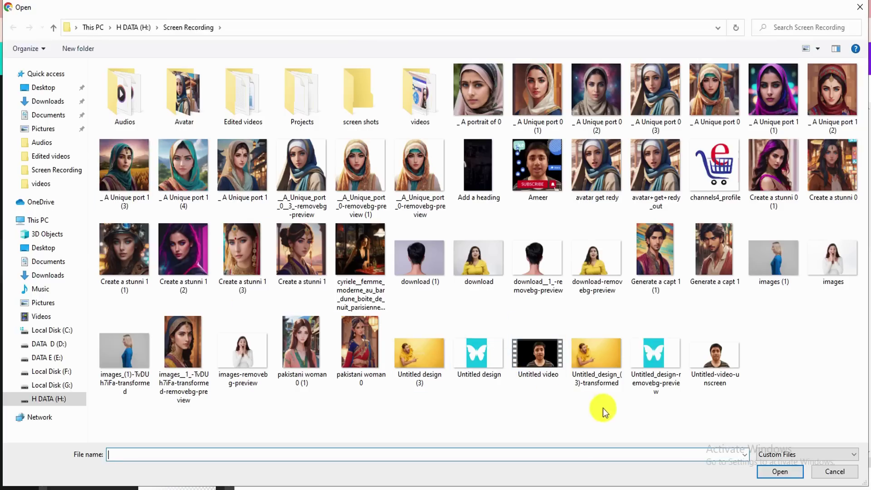
pyautogui.doubleClick(654, 365)
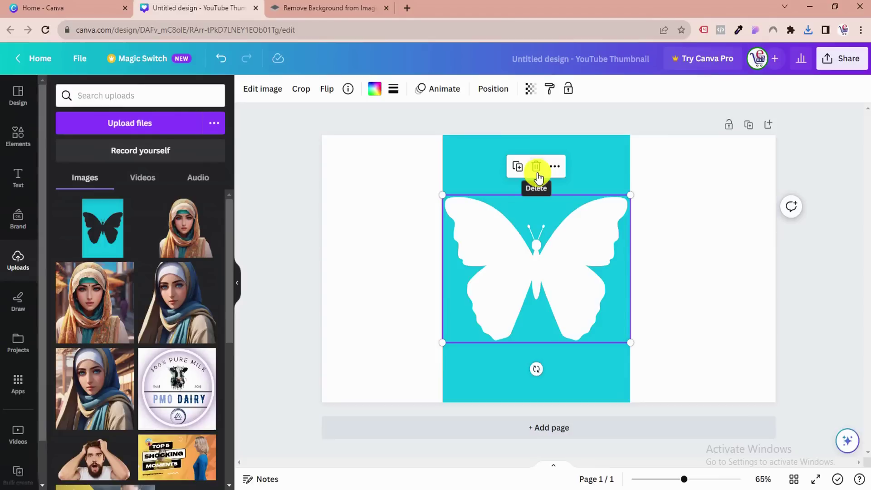
pyautogui.moveTo(118, 230); pyautogui.dragTo(372, 310)
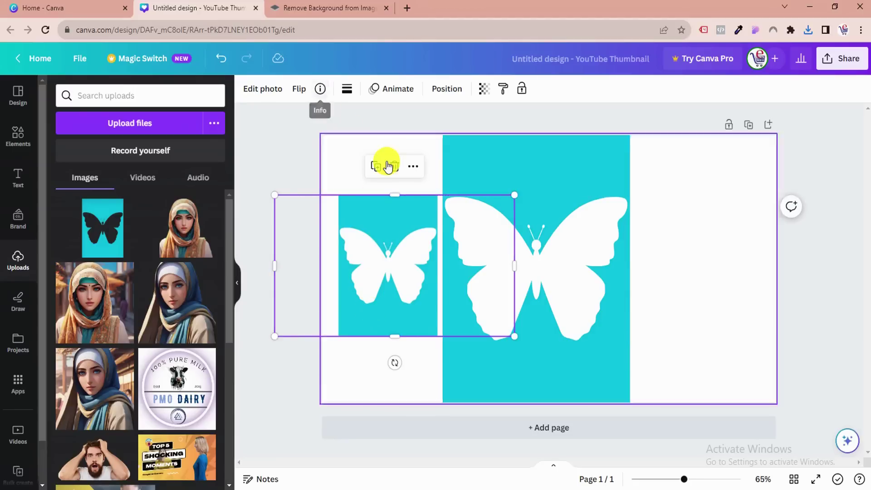
# Try black and pink as the page background color, and set it to coral red.
pyautogui.click(339, 136)
pyautogui.click(246, 97)
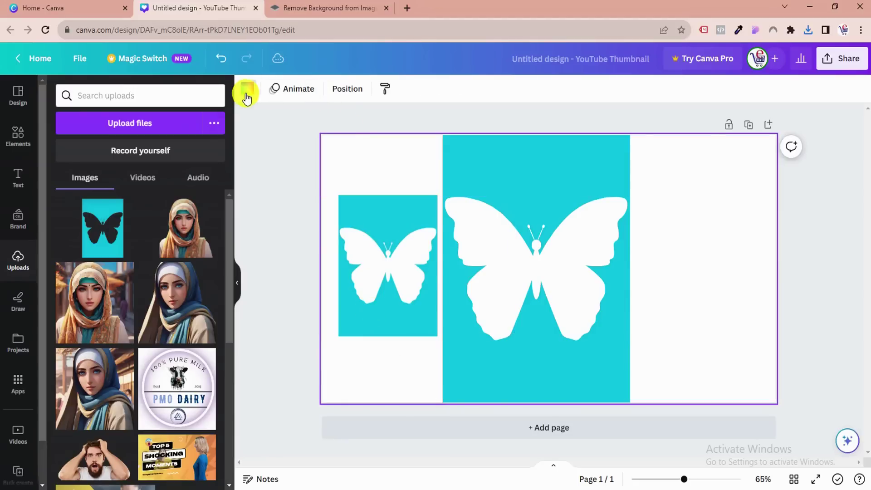
pyautogui.click(92, 159)
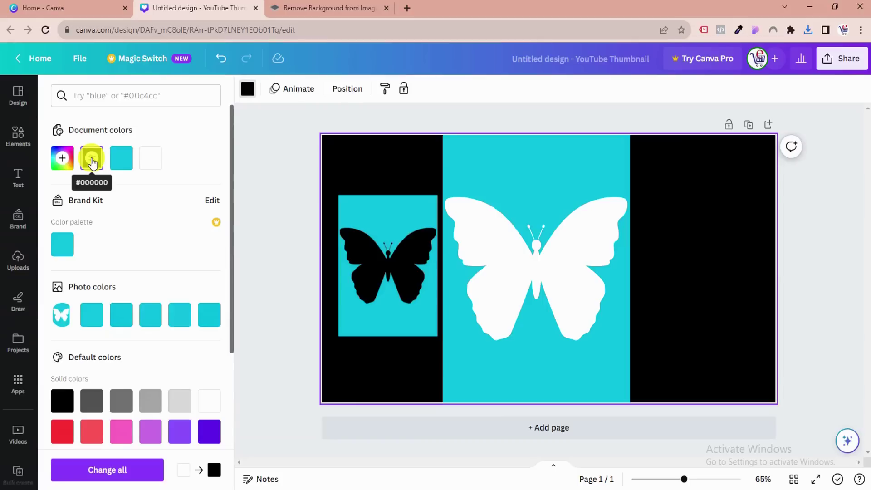
pyautogui.click(125, 432)
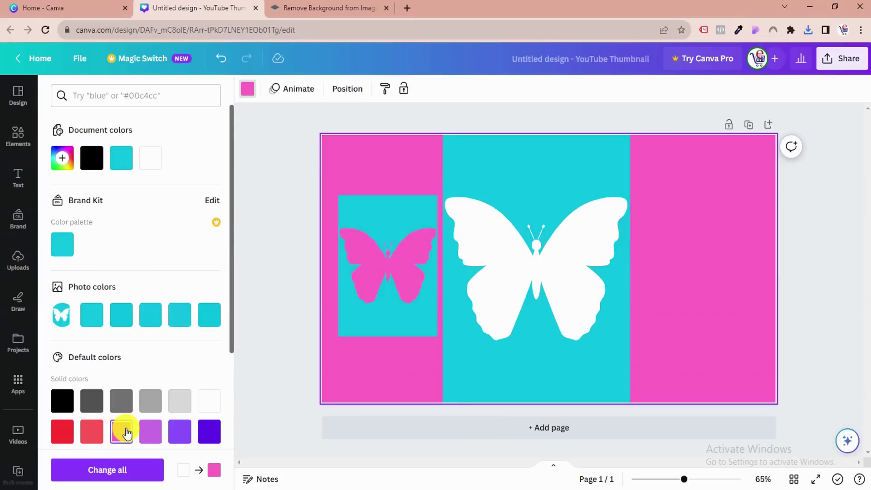
pyautogui.click(95, 432)
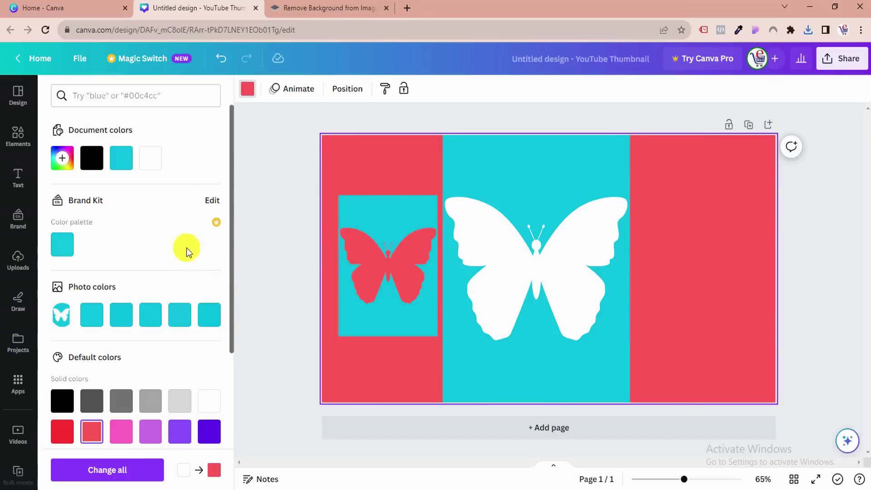
# Reset the page background to white and delete the original turquoise rectangle and the large white butterfly.
pyautogui.click(150, 158)
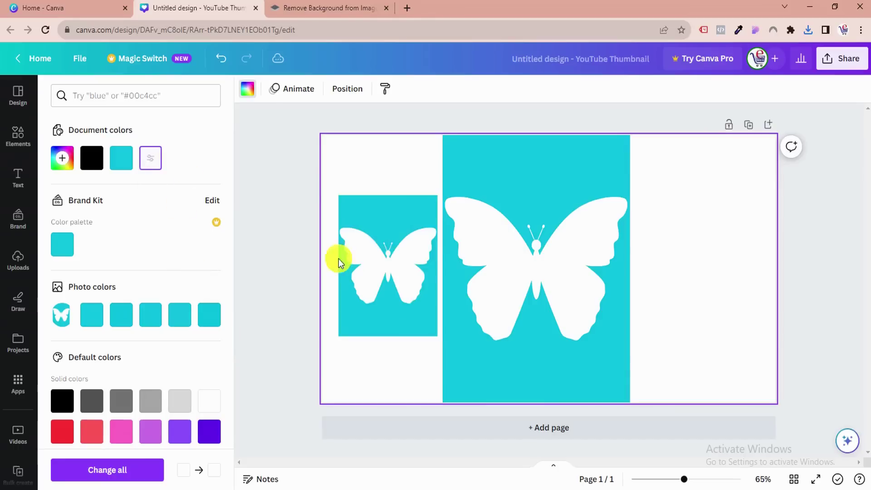
pyautogui.click(564, 170)
pyautogui.click(536, 431)
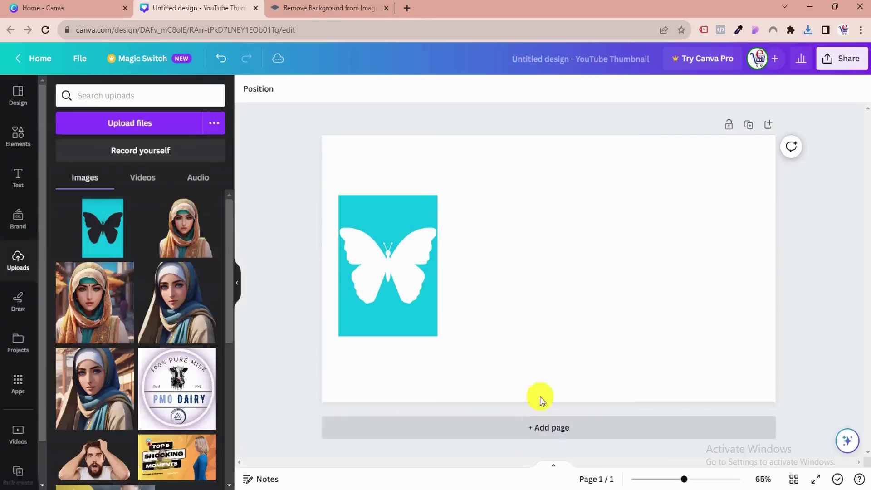
pyautogui.click(582, 288)
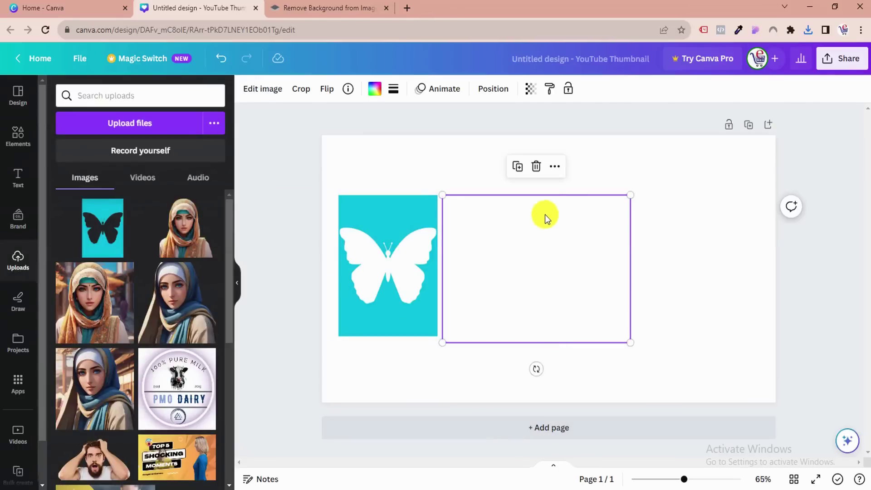
pyautogui.click(538, 167)
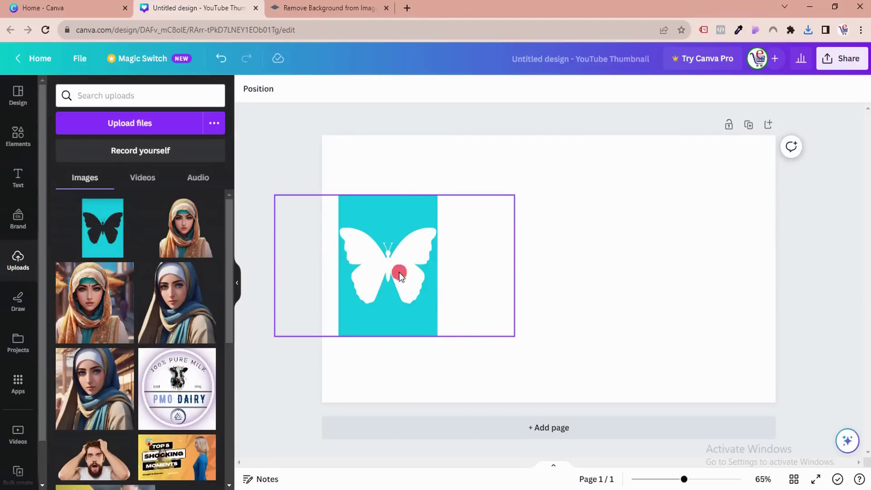
# Move the butterfly cutout toward the middle of the page and place a forest photo from the elements library behind it.
pyautogui.moveTo(399, 272); pyautogui.dragTo(564, 265)
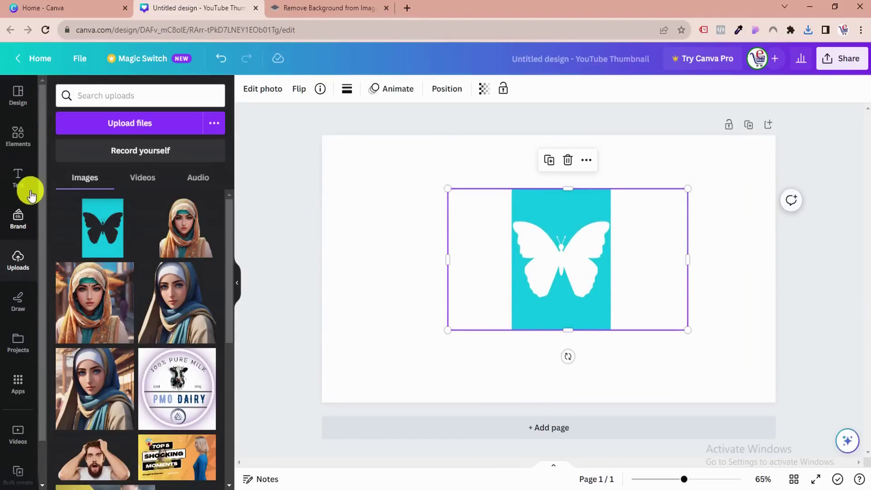
pyautogui.click(21, 144)
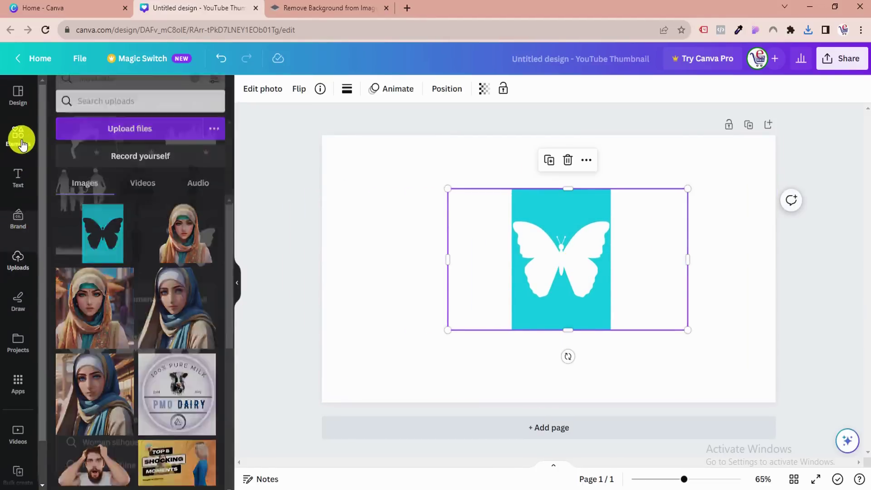
pyautogui.scroll(-5, 167, 259)
pyautogui.scroll(-5, 168, 247)
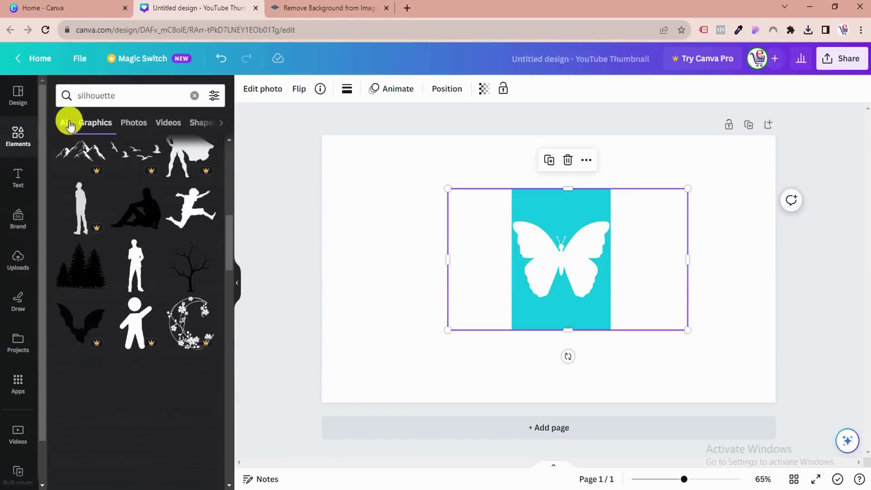
pyautogui.click(67, 123)
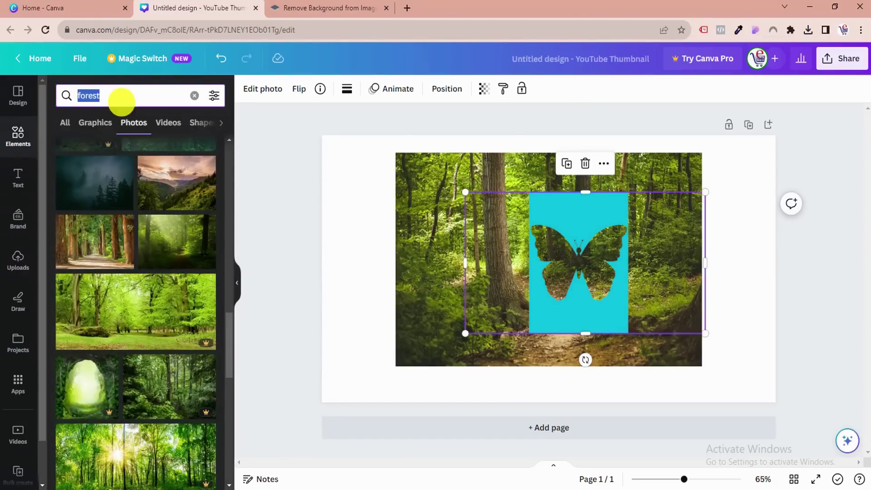
# Search the photos for "flower background" and delete the forest photo from the page.
pyautogui.write('flow')
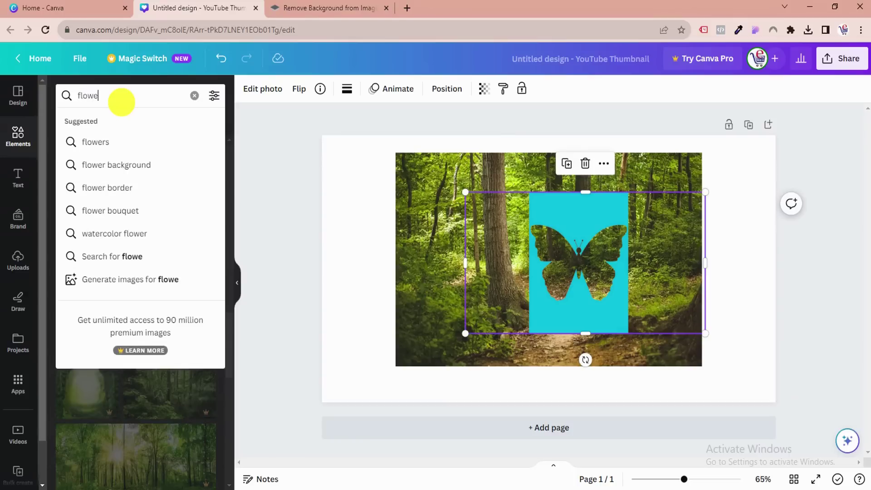
pyautogui.click(110, 157)
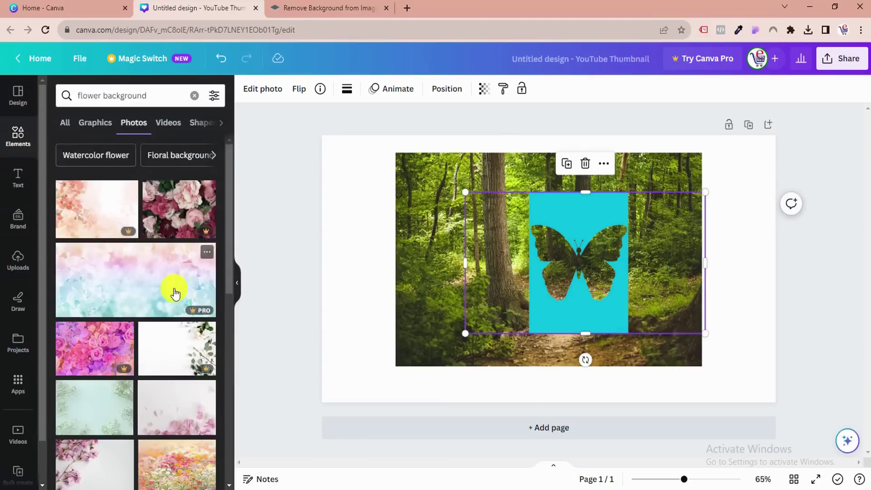
pyautogui.scroll(-5, 161, 295)
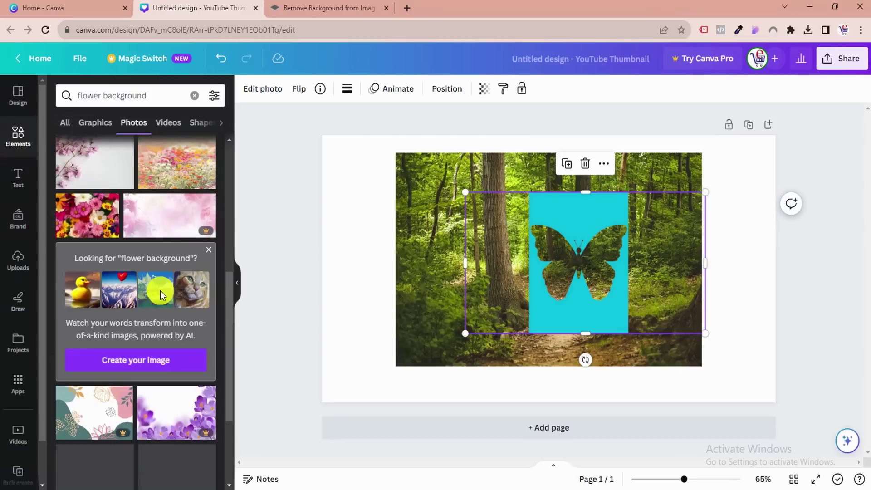
pyautogui.click(432, 221)
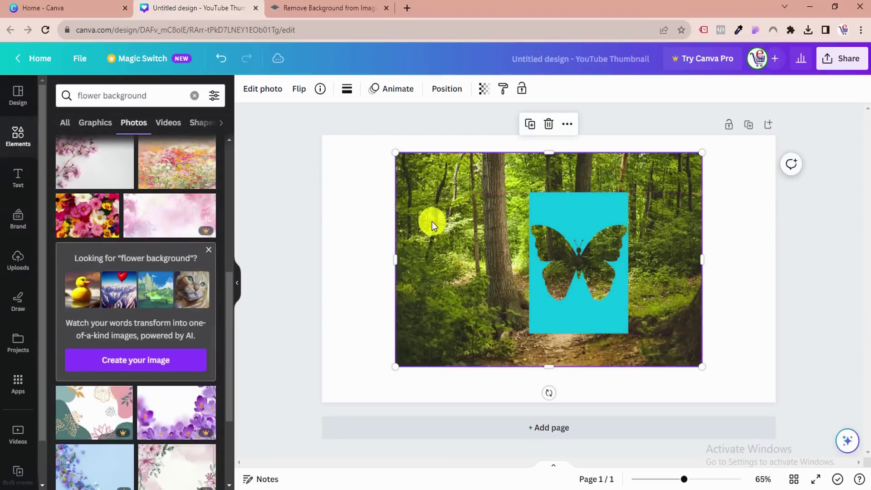
pyautogui.click(549, 124)
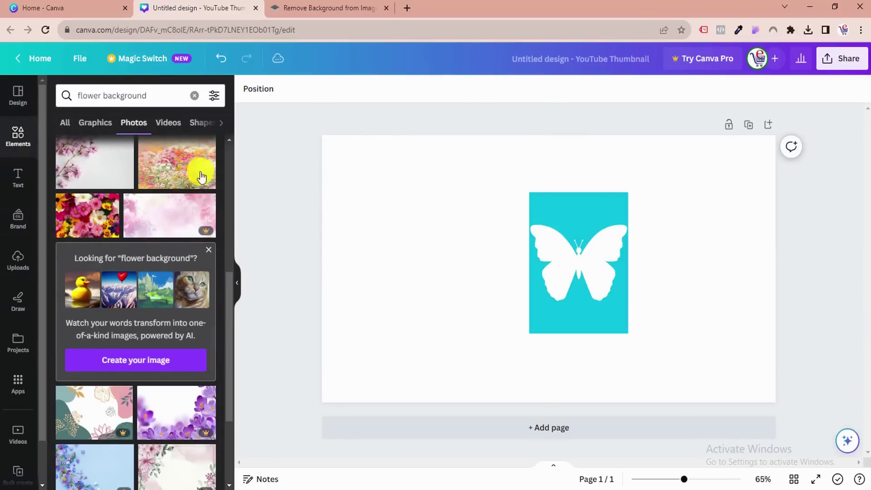
# Add the photo of a pink and orange flower field, send it to the back, and shift it slightly behind the butterfly cutout.
pyautogui.click(165, 172)
pyautogui.rightClick(517, 261)
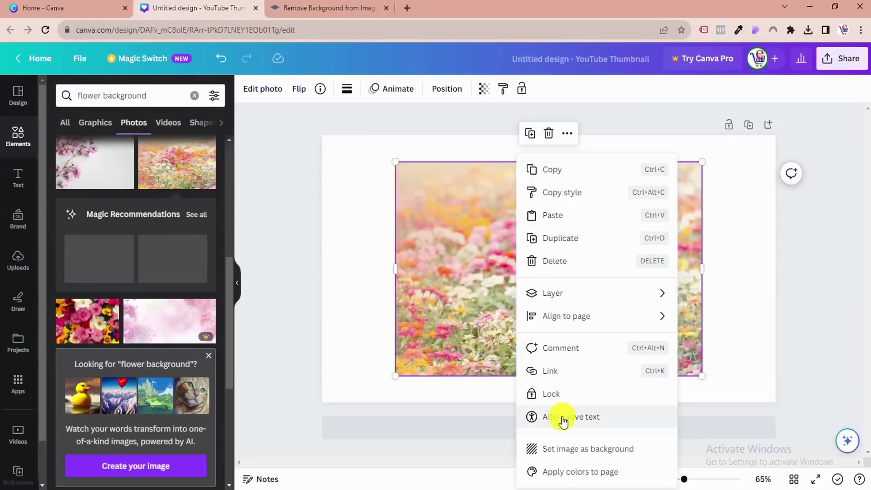
pyautogui.moveTo(663, 295)
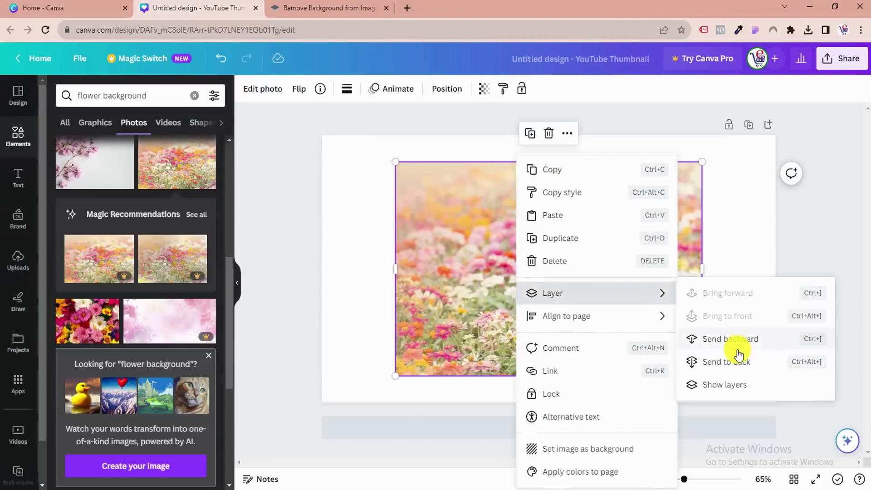
pyautogui.click(685, 362)
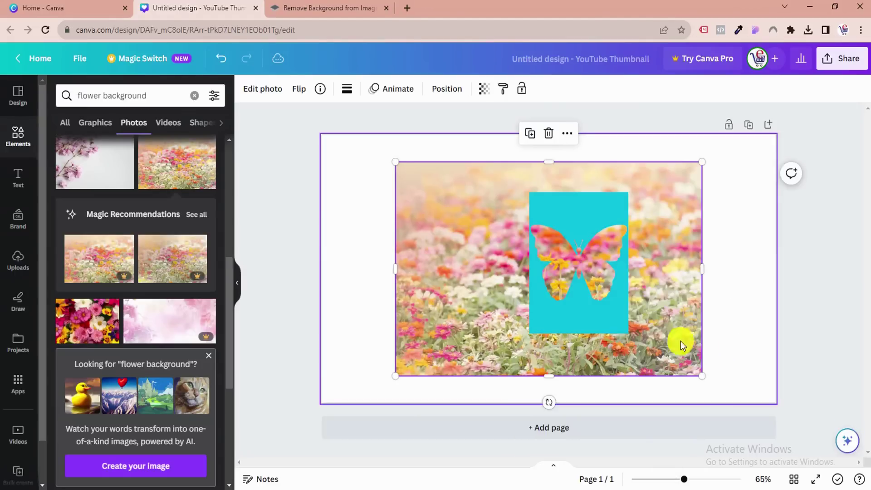
pyautogui.moveTo(561, 313)
pyautogui.mouseDown()
pyautogui.moveTo(540, 305)
pyautogui.moveTo(565, 317)
pyautogui.moveTo(546, 295)
pyautogui.moveTo(573, 311)
pyautogui.moveTo(563, 296)
pyautogui.mouseUp()
# Center the butterfly cutout over the flower photo and enlarge it to about 1120 × 631 px.
pyautogui.click(549, 261)
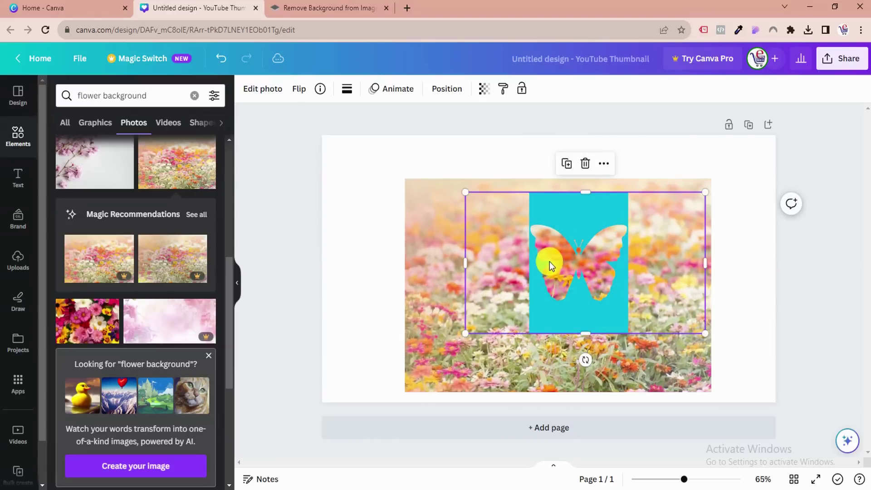
pyautogui.moveTo(549, 261); pyautogui.dragTo(514, 270)
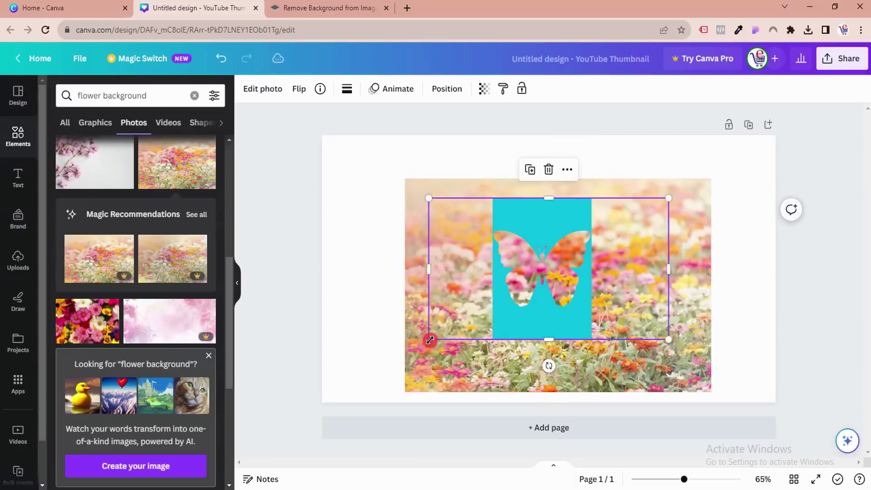
pyautogui.moveTo(430, 340); pyautogui.dragTo(370, 431)
pyautogui.moveTo(670, 200); pyautogui.dragTo(749, 160)
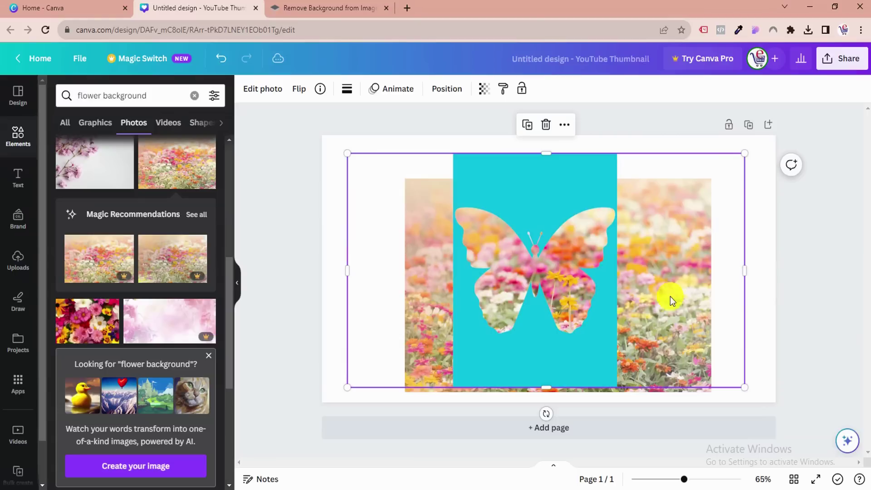
# Reposition the flower photo behind the butterfly opening and fit its four edges to the turquoise rectangle.
pyautogui.click(429, 395)
pyautogui.moveTo(429, 390); pyautogui.dragTo(408, 372)
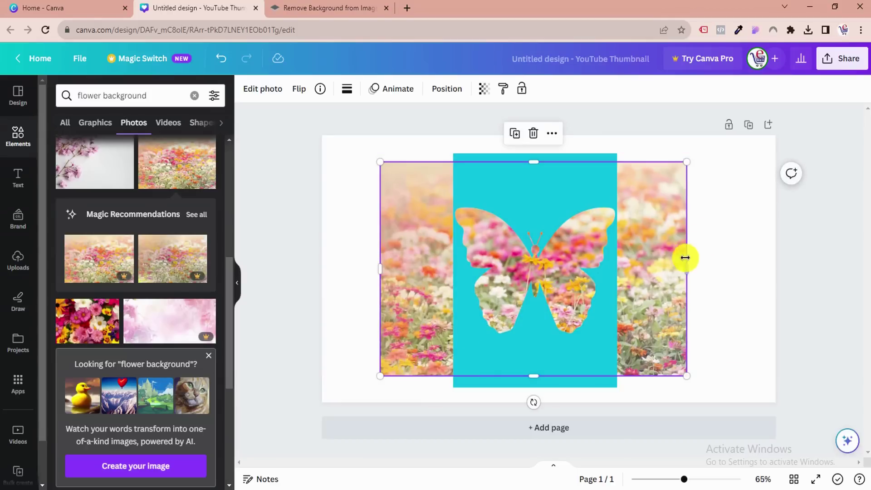
pyautogui.moveTo(685, 265); pyautogui.dragTo(615, 268)
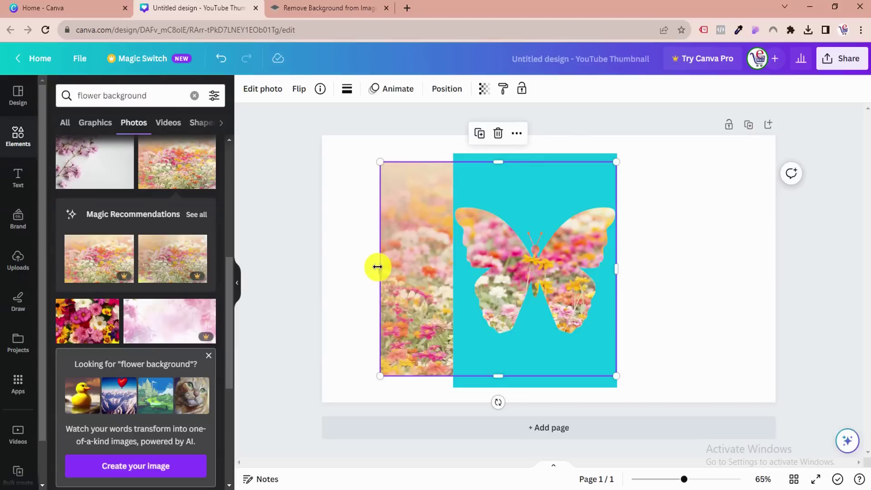
pyautogui.moveTo(379, 268); pyautogui.dragTo(451, 267)
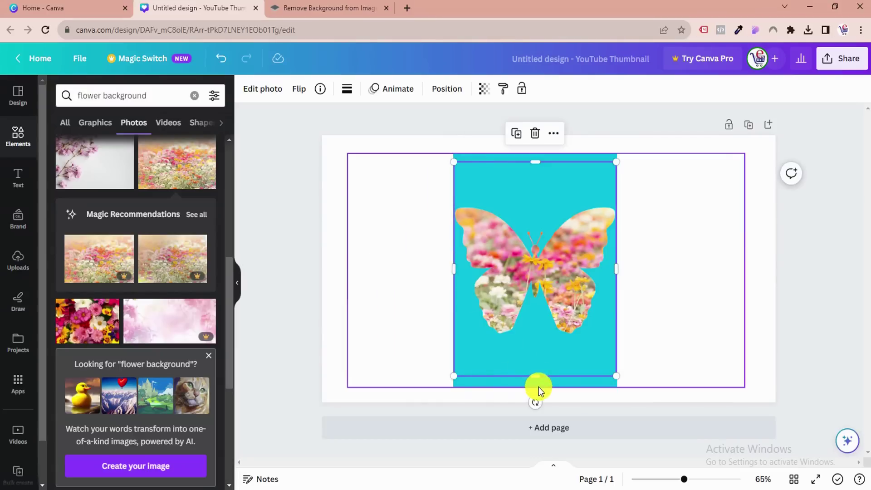
pyautogui.moveTo(537, 376); pyautogui.dragTo(537, 386)
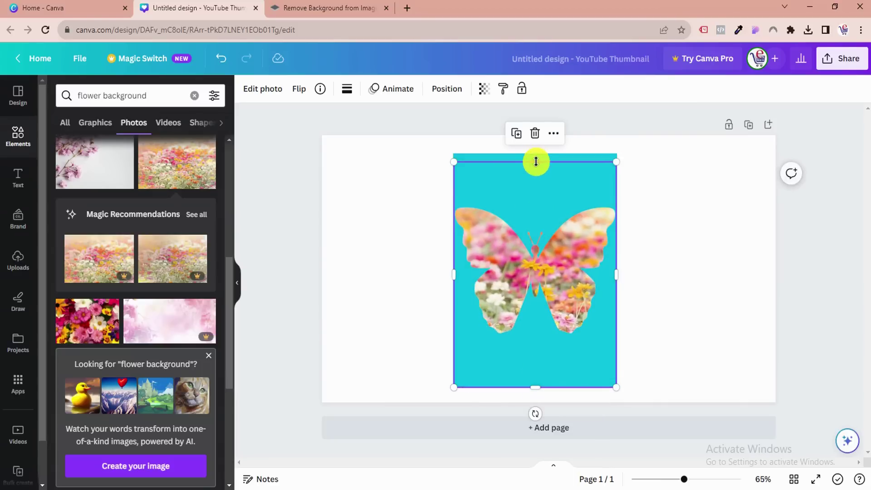
pyautogui.moveTo(536, 160); pyautogui.dragTo(535, 154)
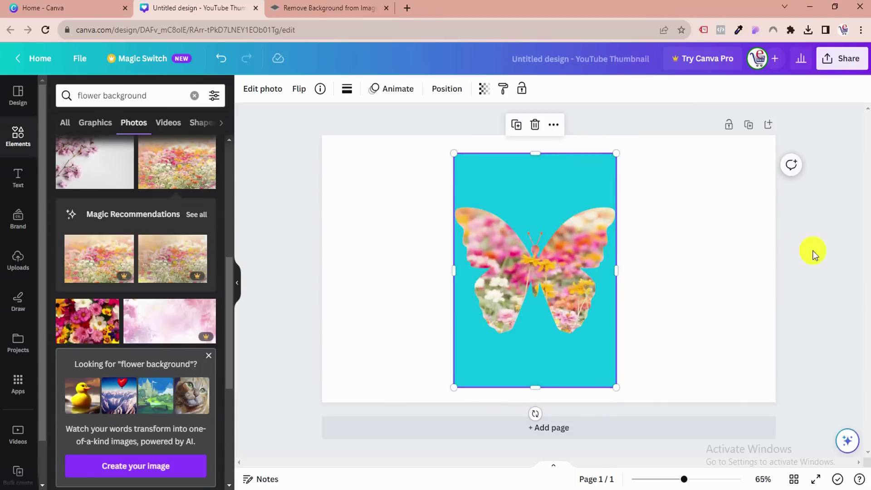
pyautogui.click(802, 265)
pyautogui.click(745, 284)
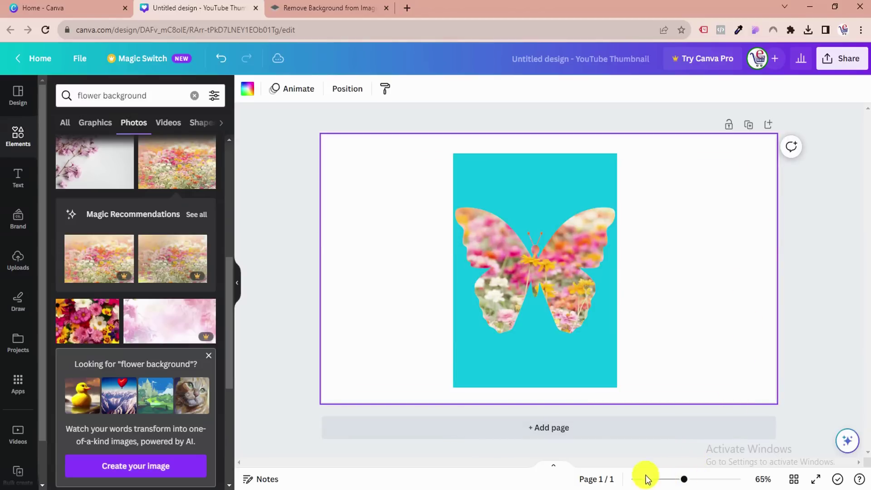
# Select the butterfly cutout and display the design's layers.
pyautogui.click(488, 372)
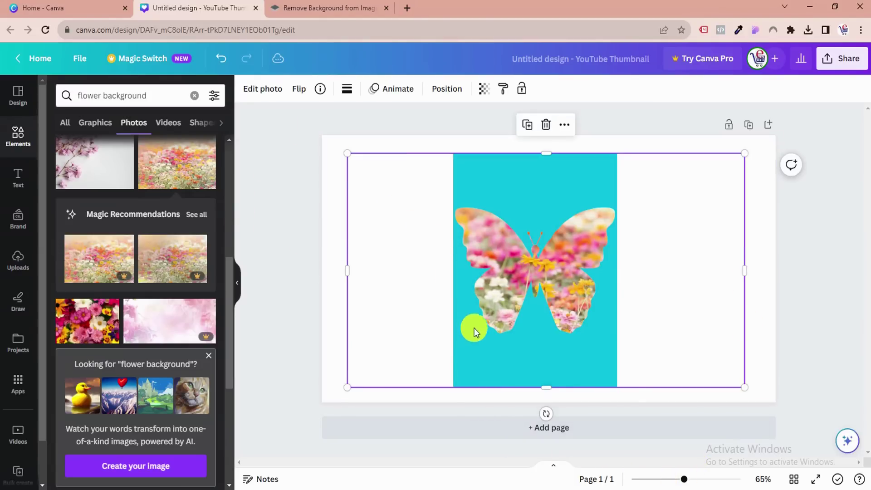
pyautogui.click(451, 96)
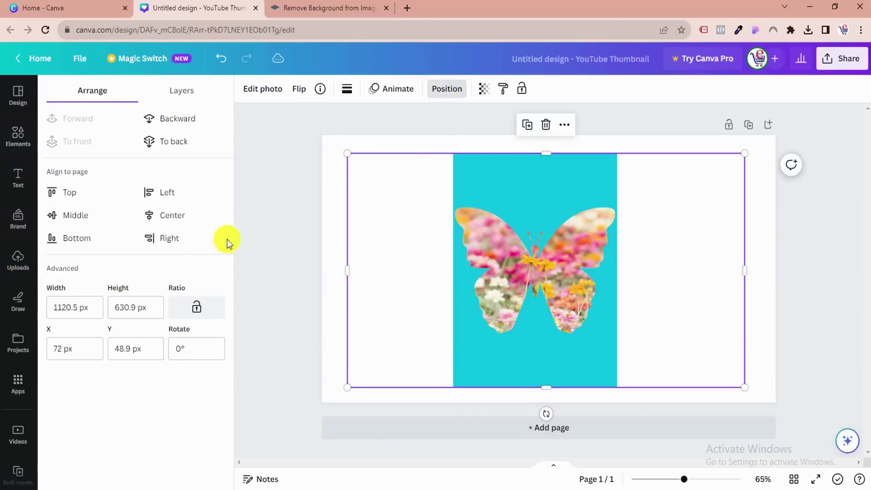
pyautogui.click(183, 93)
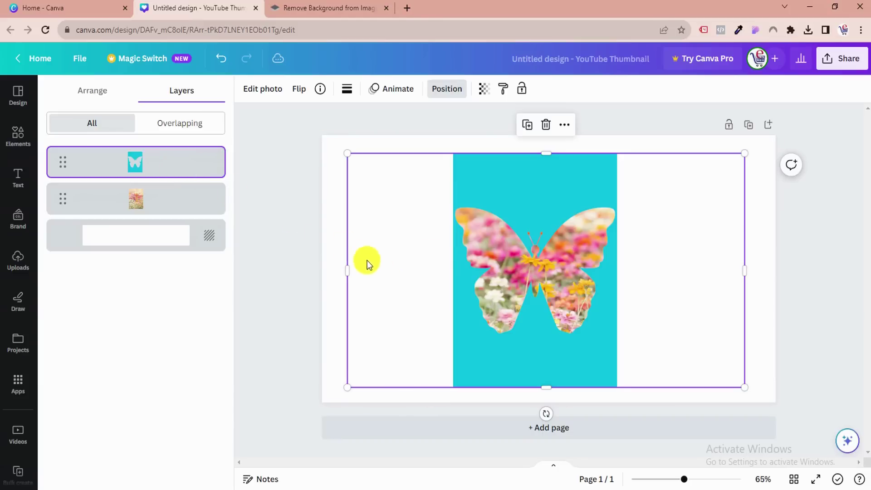
# Set the page background to the turquoise color from the Brand Kit palette.
pyautogui.click(336, 265)
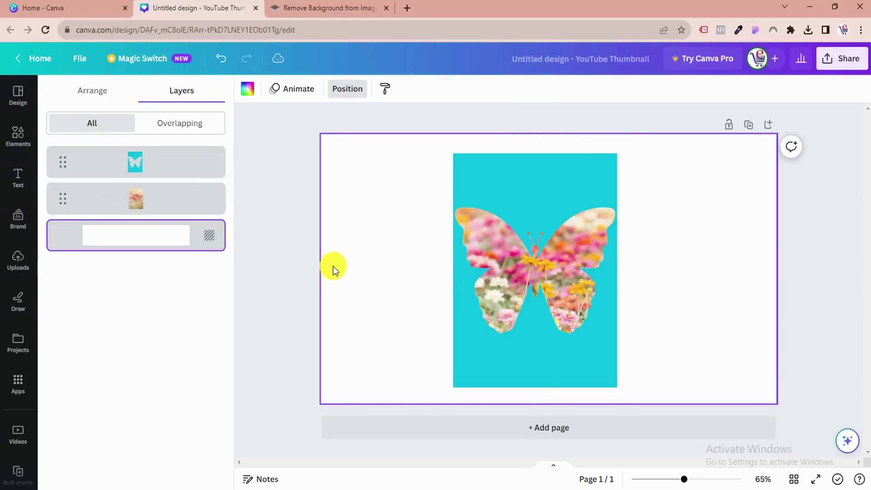
pyautogui.click(247, 89)
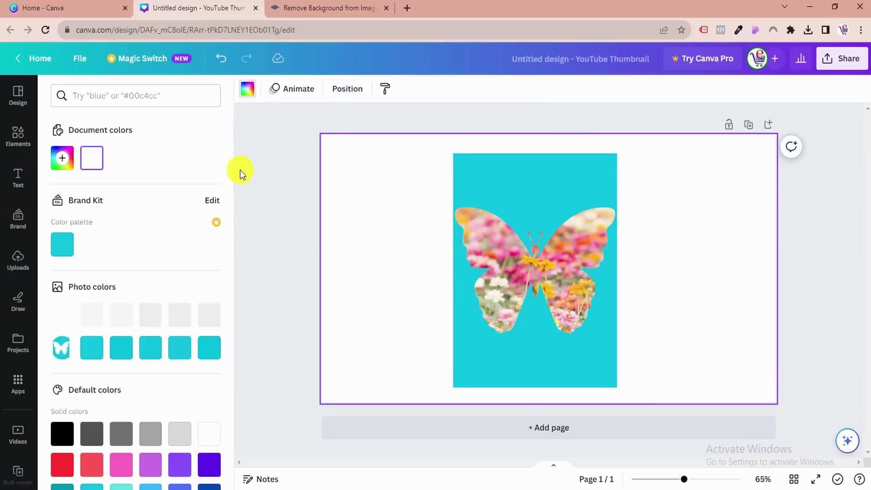
pyautogui.click(63, 245)
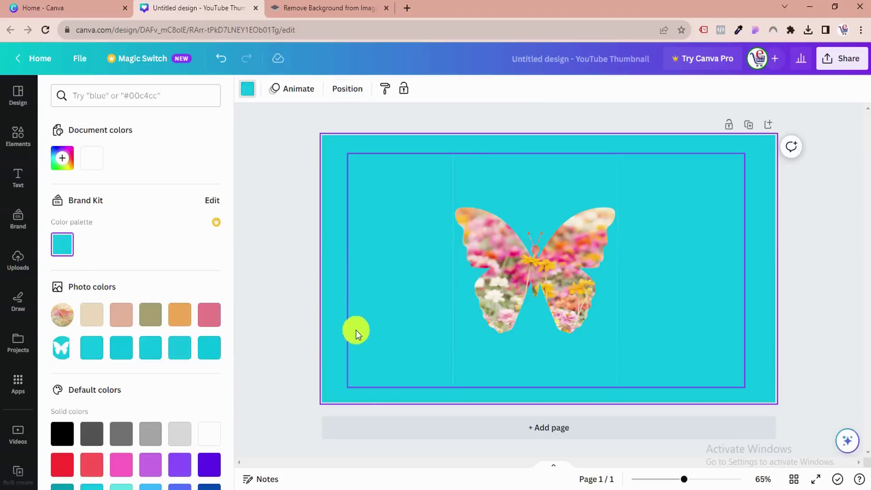
# Download the design as a PNG and save it as "Untitled design (1)" in the Screen Recording folder.
pyautogui.click(834, 72)
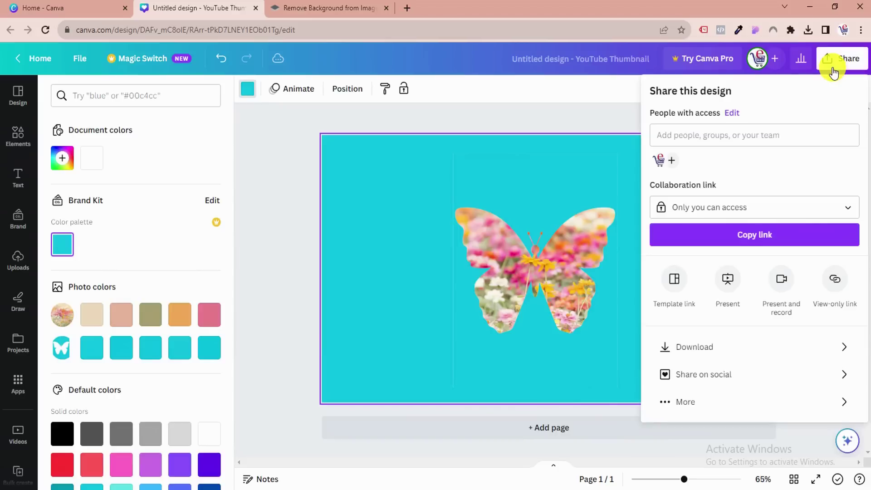
pyautogui.click(702, 353)
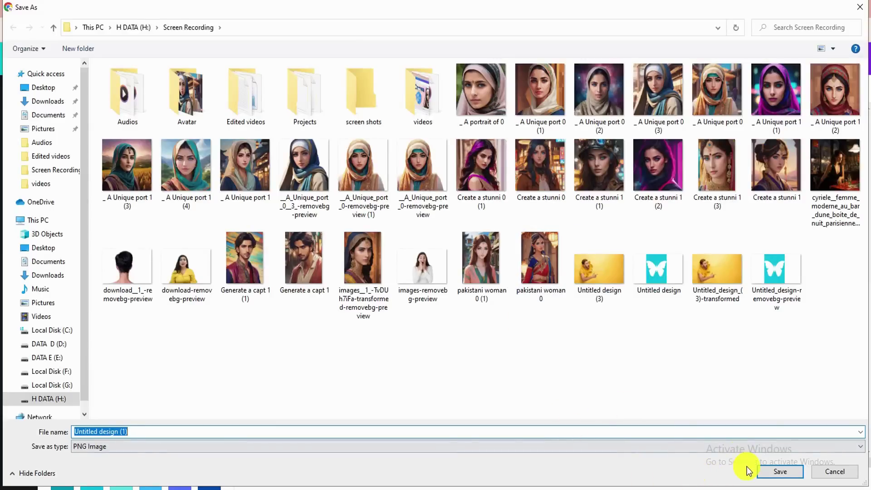
pyautogui.click(782, 475)
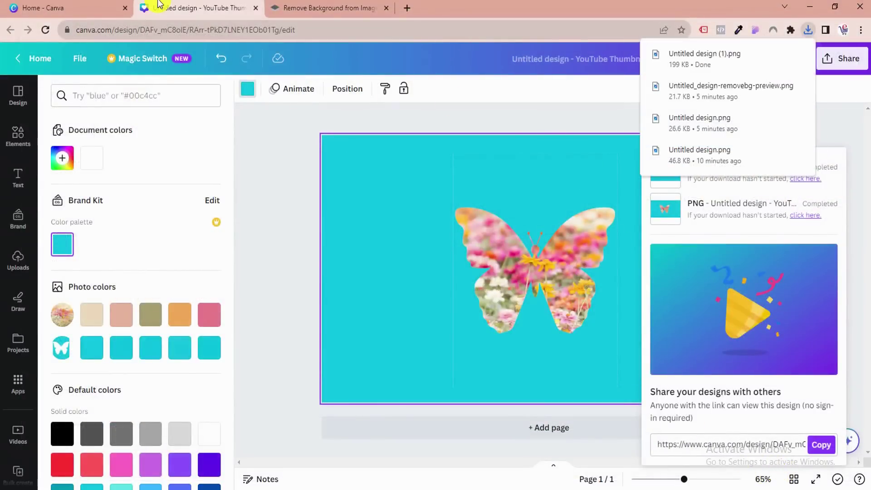
# Switch to remove.bg and upload "Untitled design (1)" from the Screen Recording folder for background removal.
pyautogui.click(330, 9)
pyautogui.scroll(2, 350, 176)
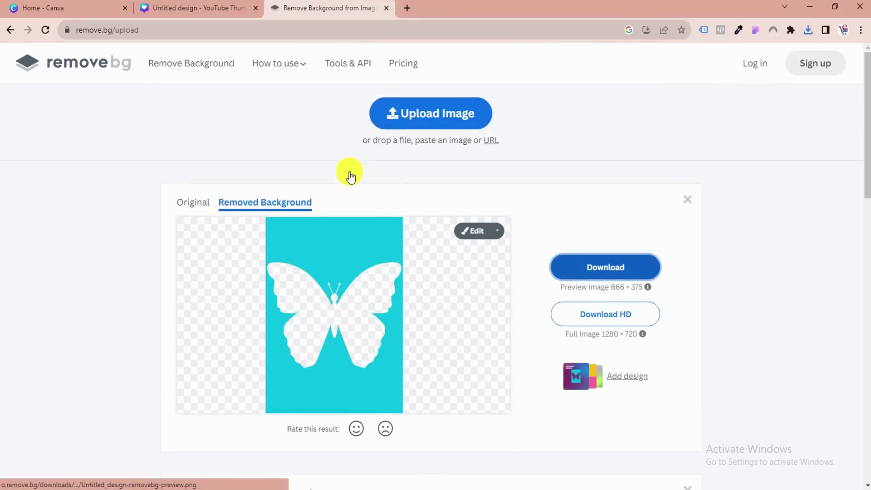
pyautogui.click(435, 111)
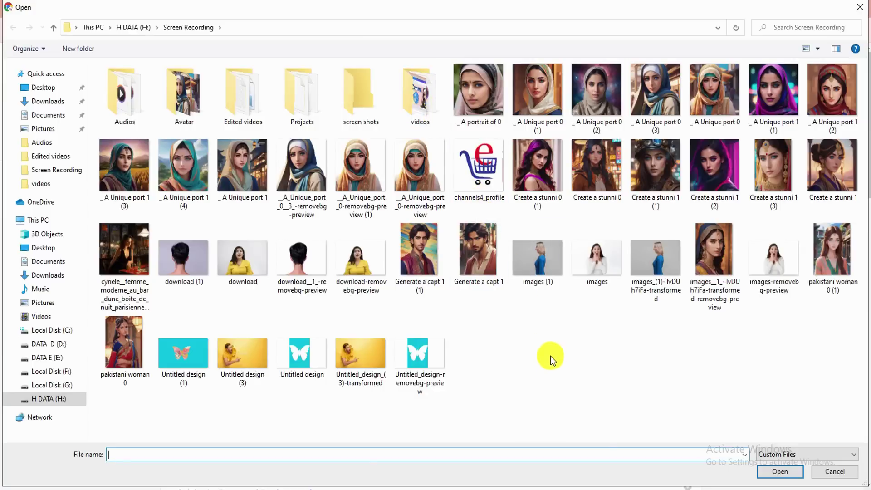
pyautogui.doubleClick(180, 368)
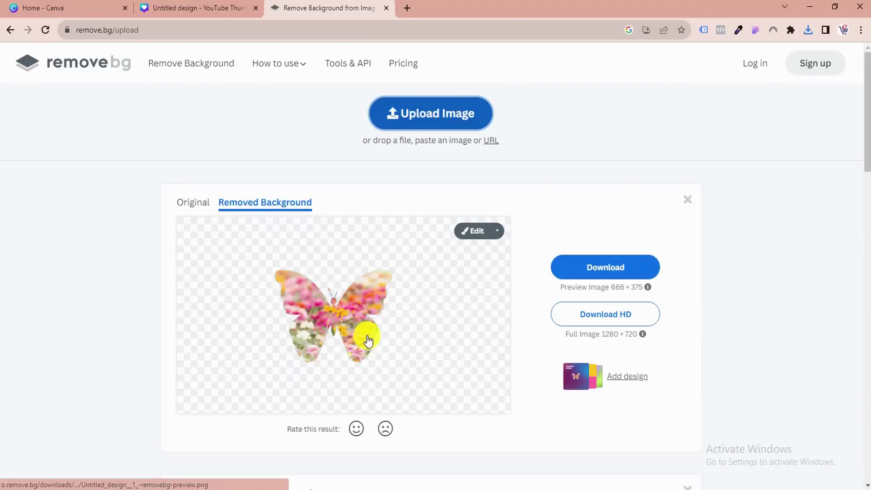
# Download the preview-size flower butterfly cutout and save it as "Untitled_design__1_-removebg-preview" in the Screen Recording folder.
pyautogui.scroll(-5, 368, 340)
pyautogui.scroll(5, 370, 340)
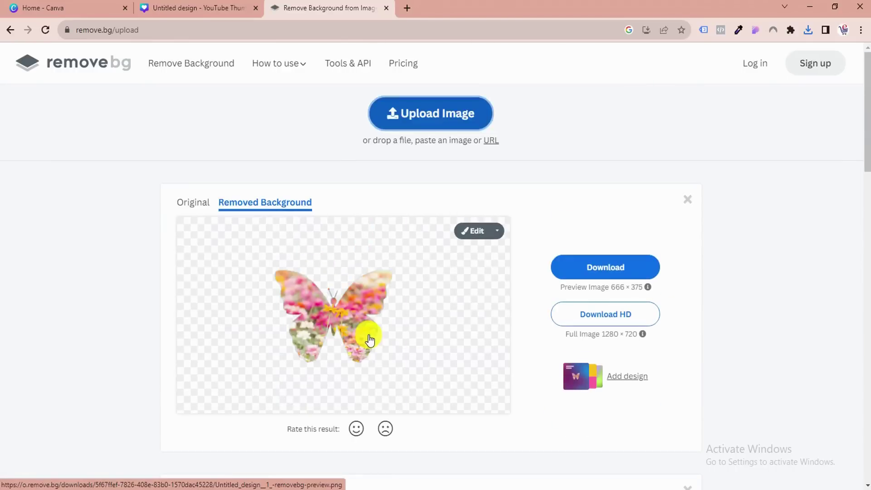
pyautogui.click(586, 284)
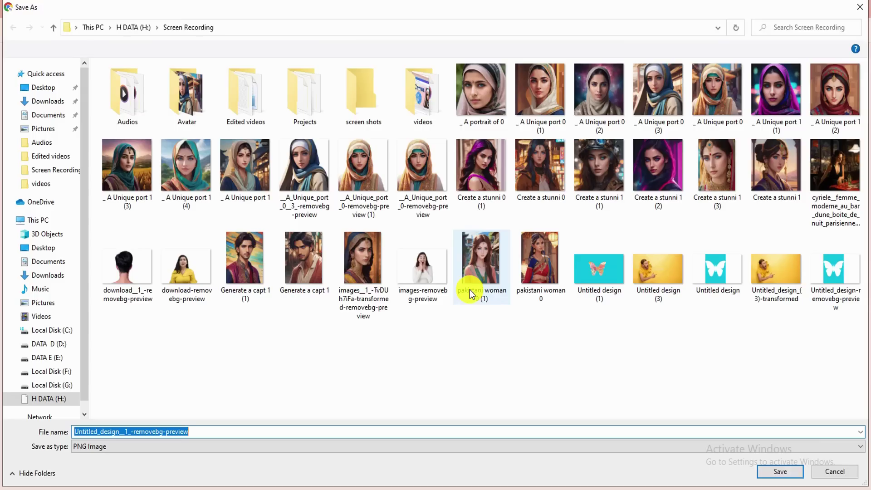
pyautogui.click(766, 472)
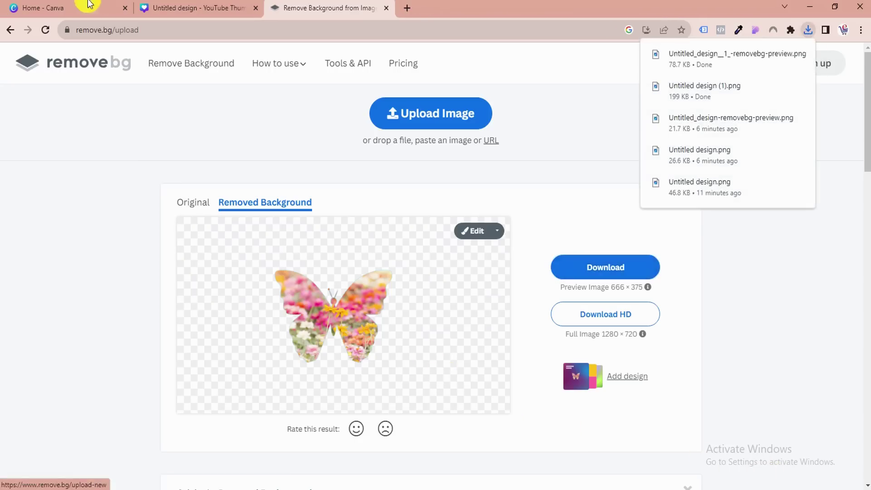
# Switch to the Canva design, upload "Untitled_design__1_-removebg-preview" and place it on the page.
pyautogui.click(218, 8)
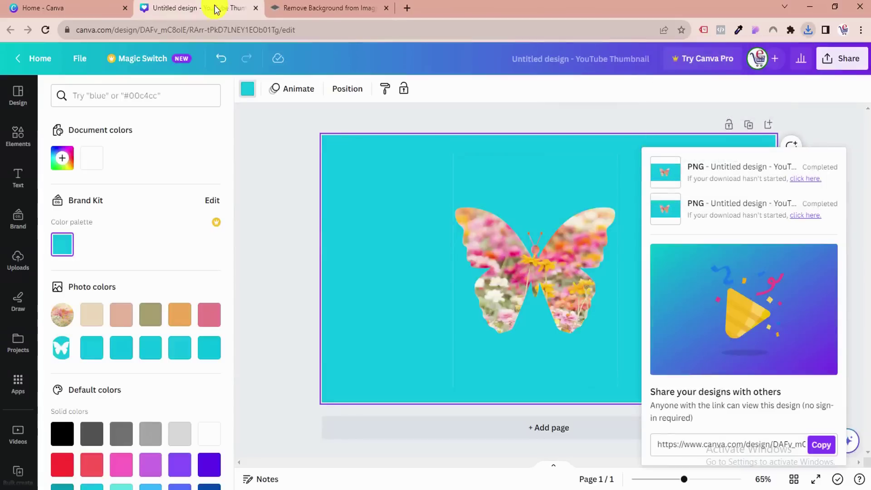
pyautogui.click(13, 256)
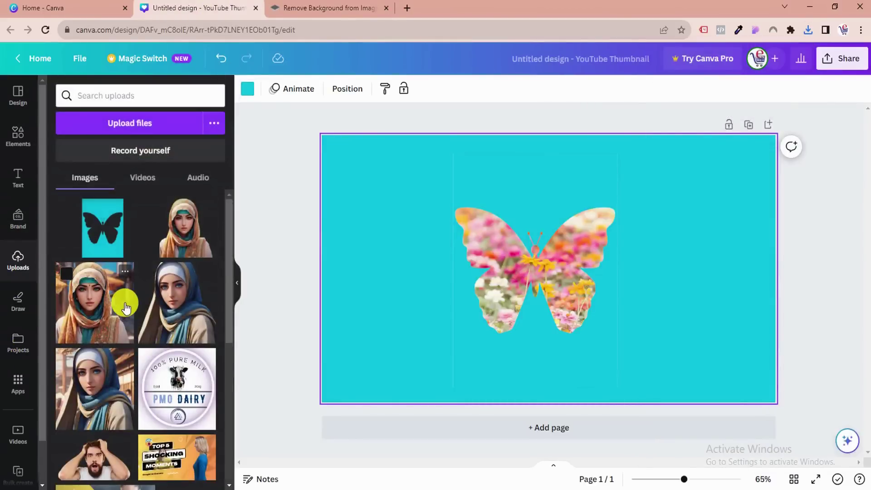
pyautogui.click(127, 132)
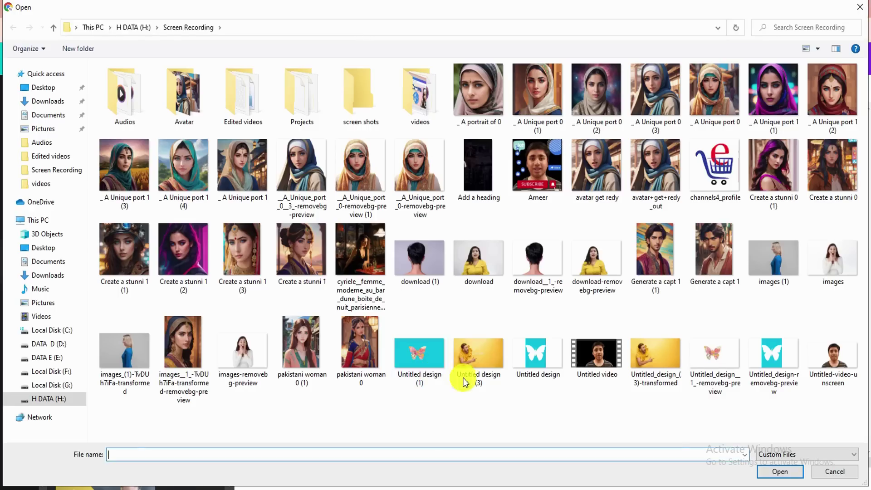
pyautogui.doubleClick(704, 352)
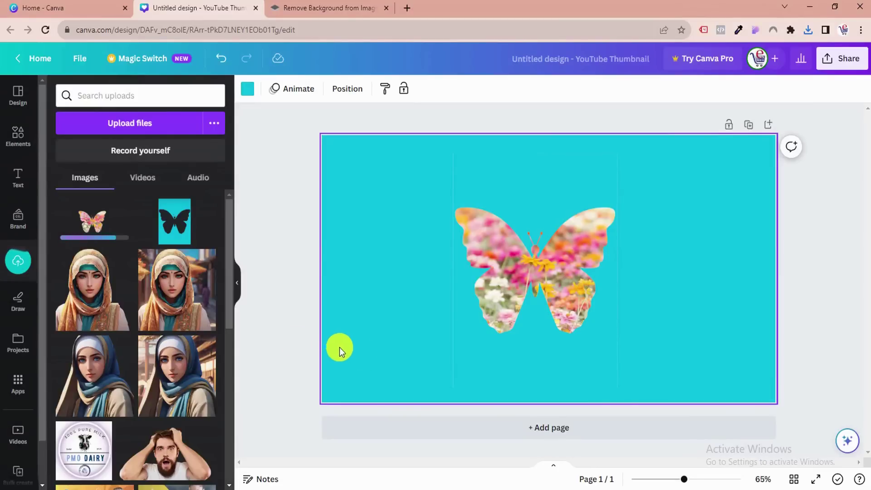
pyautogui.click(682, 402)
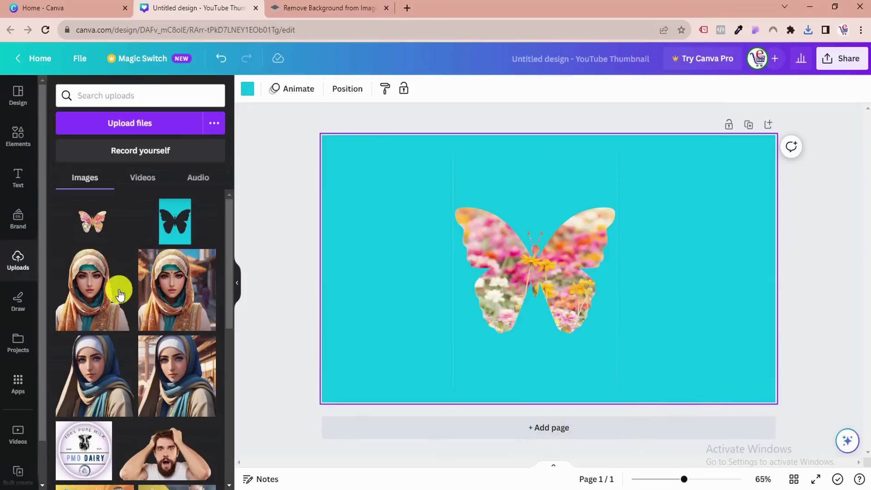
pyautogui.moveTo(92, 229); pyautogui.dragTo(357, 314)
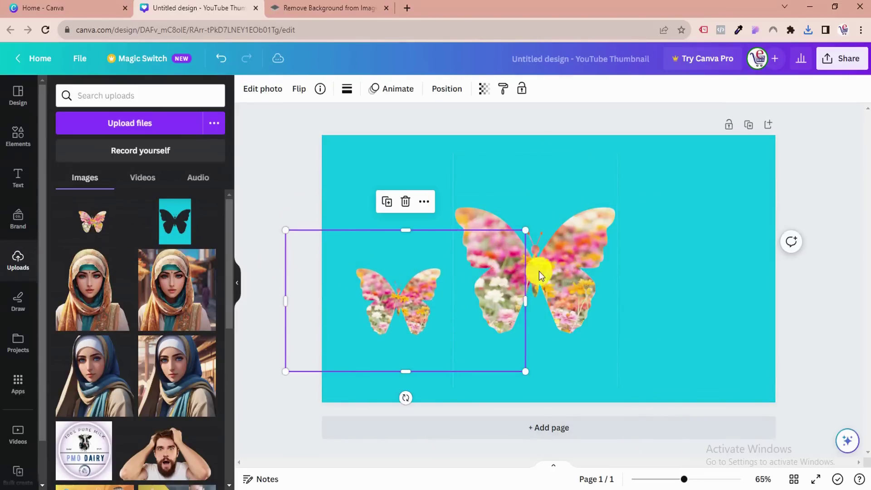
# Delete the turquoise butterfly cutout and the flower photo behind it from the page.
pyautogui.click(576, 274)
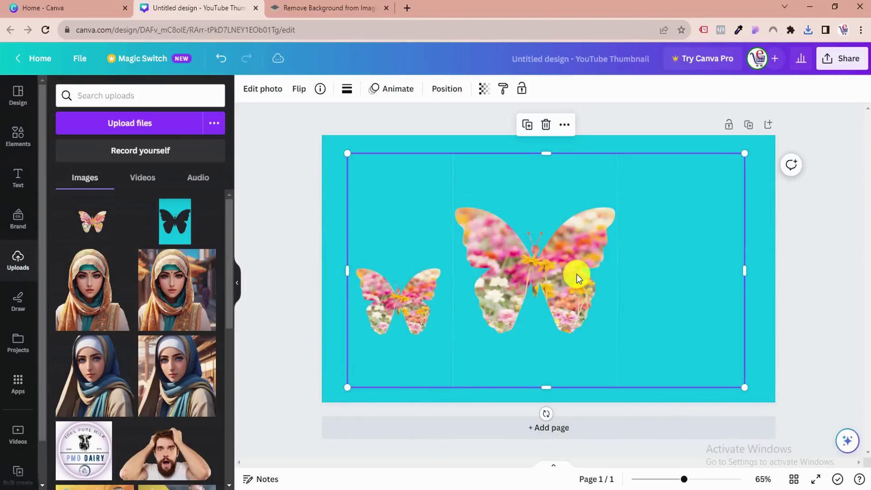
pyautogui.click(546, 125)
pyautogui.click(558, 230)
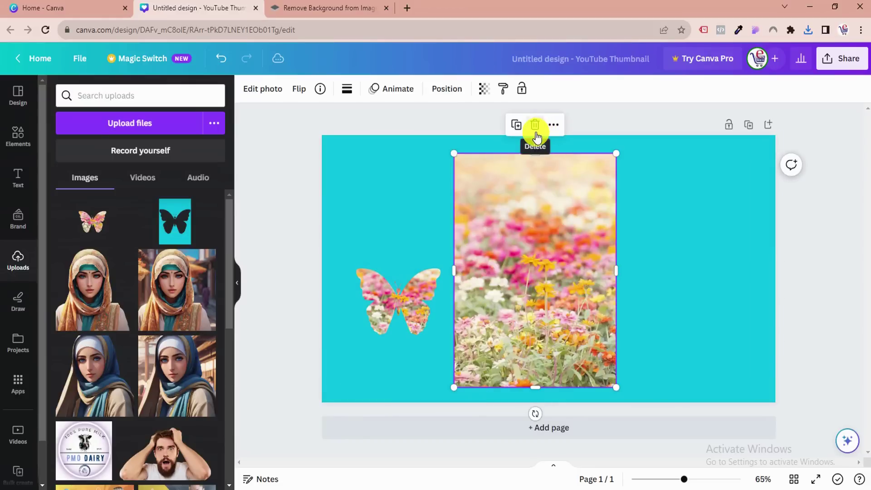
pyautogui.click(535, 124)
# Set the page background to white from the default solid colors.
pyautogui.click(539, 224)
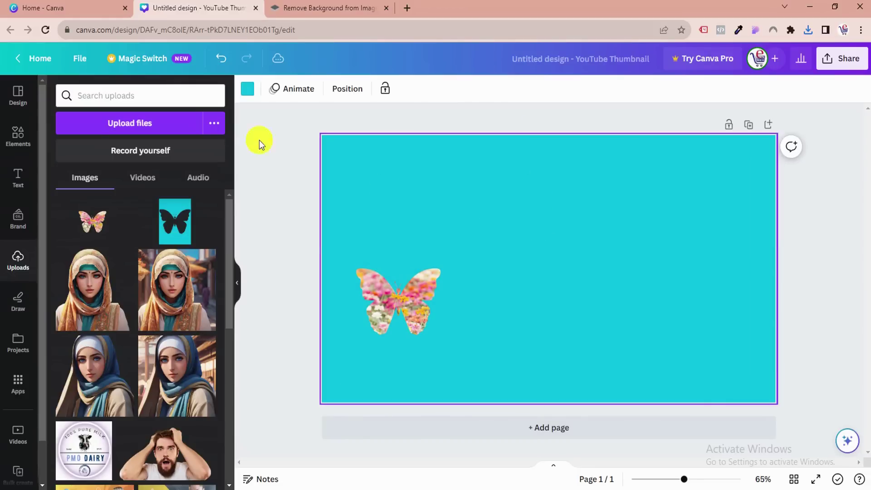
pyautogui.click(247, 89)
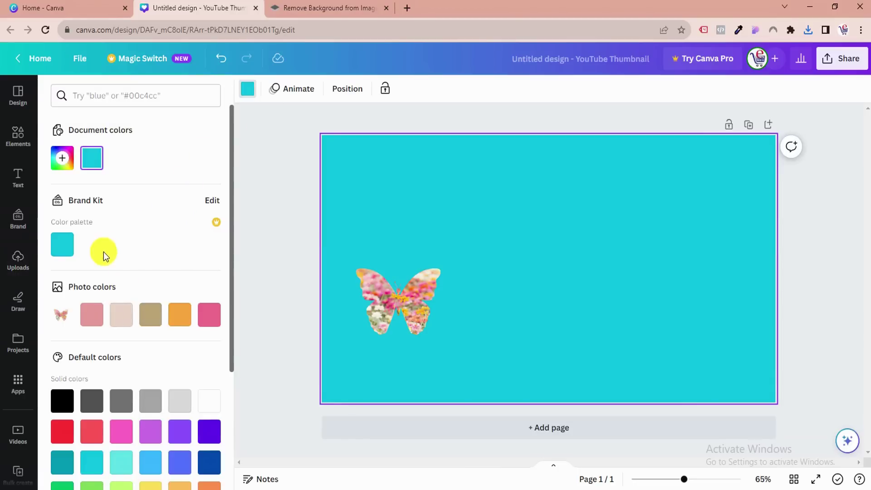
pyautogui.click(207, 413)
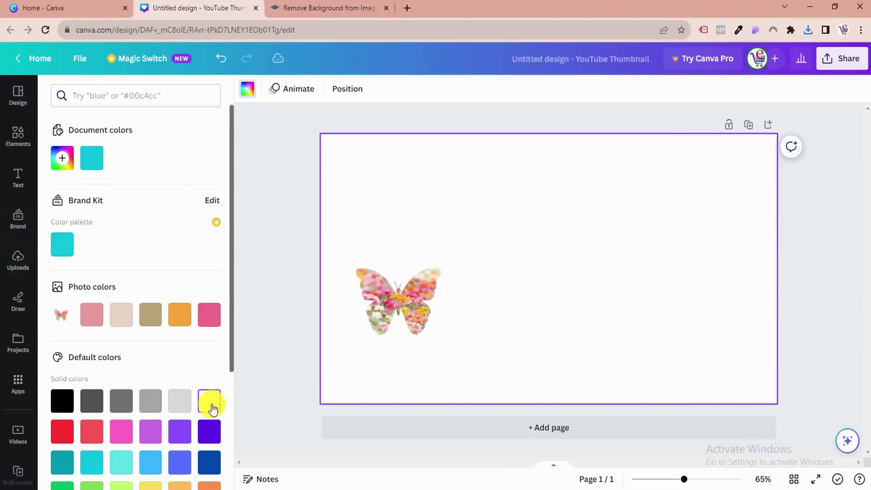
# Move the flower butterfly fully onto the page and crop the empty space beside and below it.
pyautogui.click(385, 346)
pyautogui.moveTo(385, 346); pyautogui.dragTo(412, 308)
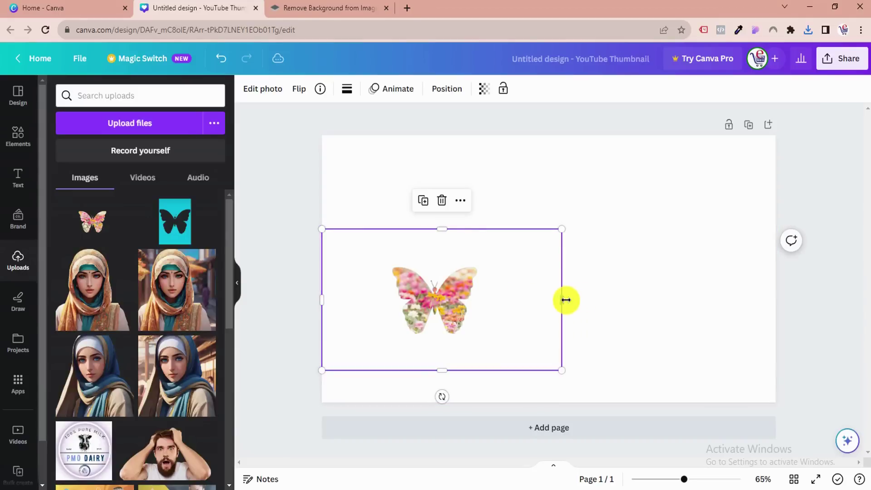
pyautogui.moveTo(555, 300); pyautogui.dragTo(486, 302)
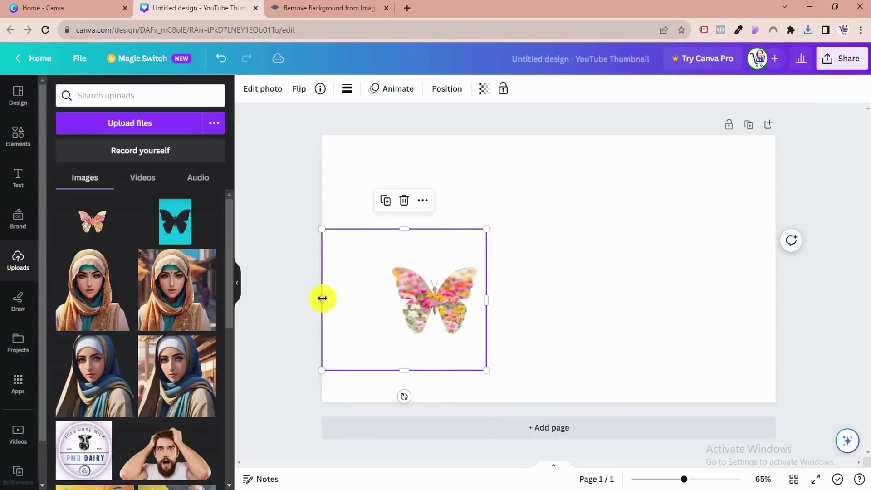
pyautogui.moveTo(322, 298); pyautogui.dragTo(383, 298)
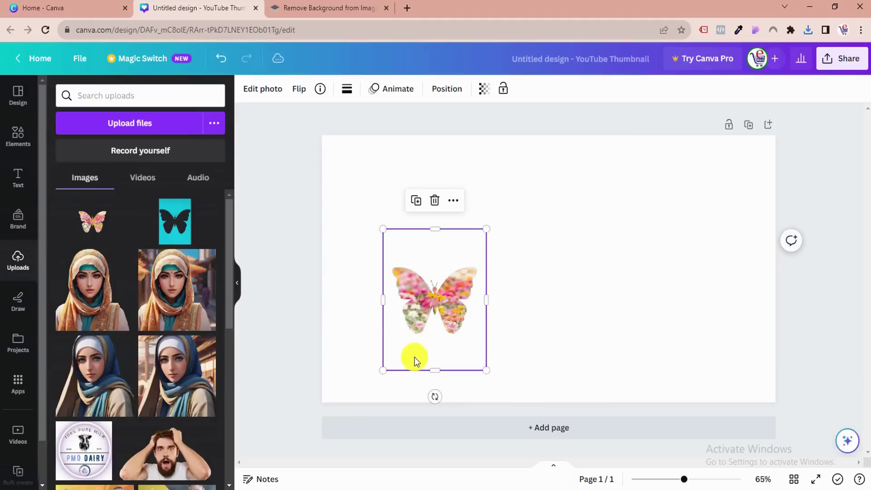
pyautogui.moveTo(434, 370); pyautogui.dragTo(432, 338)
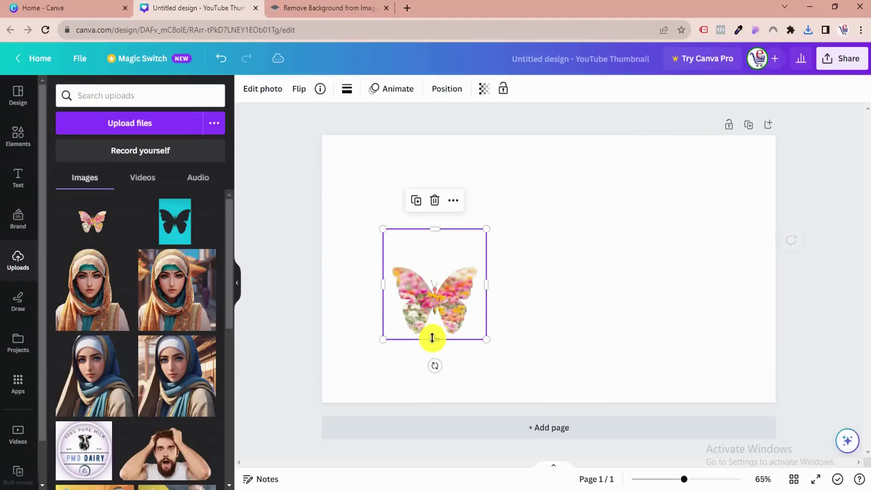
# Crop the space above the flower butterfly, then enlarge it and place it near the middle of the page.
pyautogui.moveTo(433, 230); pyautogui.dragTo(636, 157)
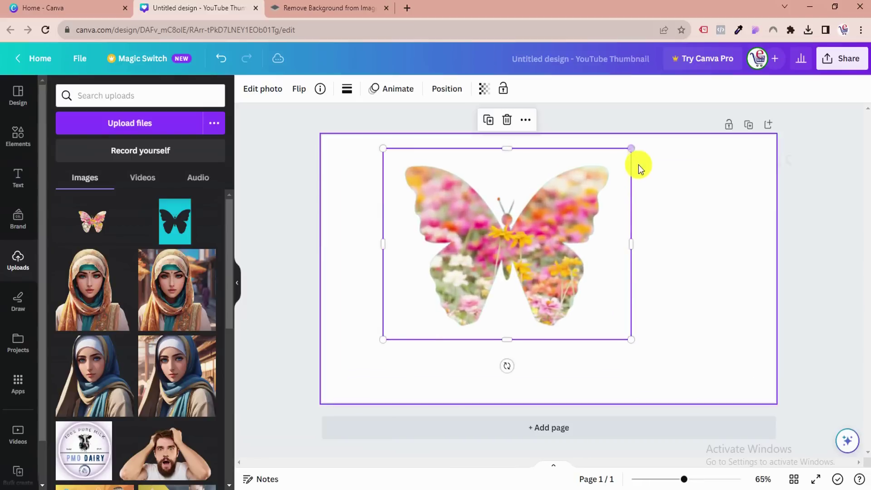
pyautogui.moveTo(519, 259); pyautogui.dragTo(536, 284)
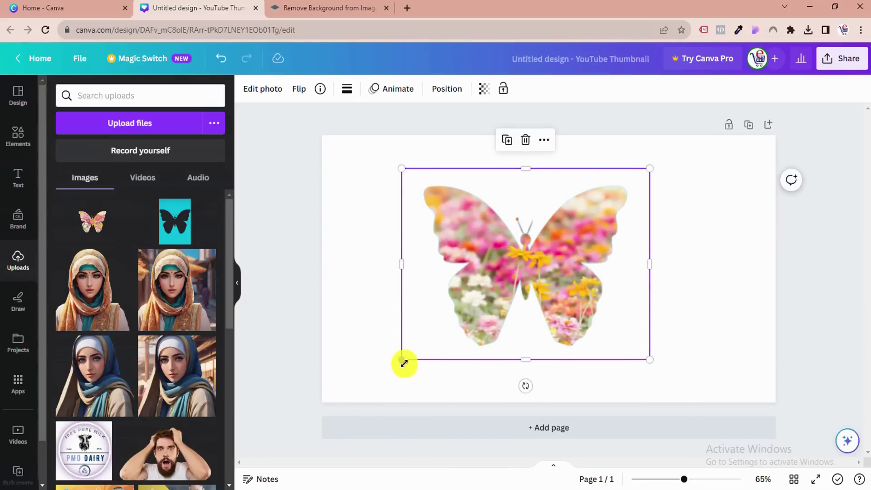
pyautogui.moveTo(403, 363); pyautogui.dragTo(388, 371)
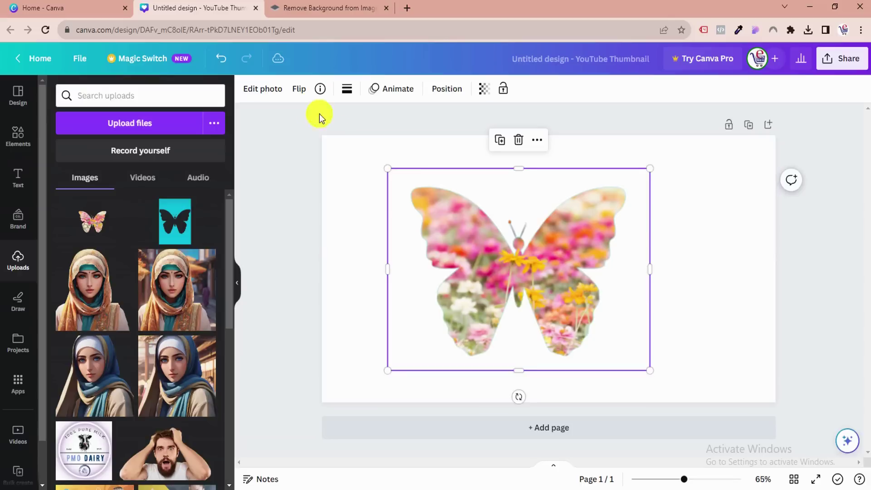
# Set the page background to the yellow-to-orange gradient from the default gradients.
pyautogui.click(339, 178)
pyautogui.click(248, 90)
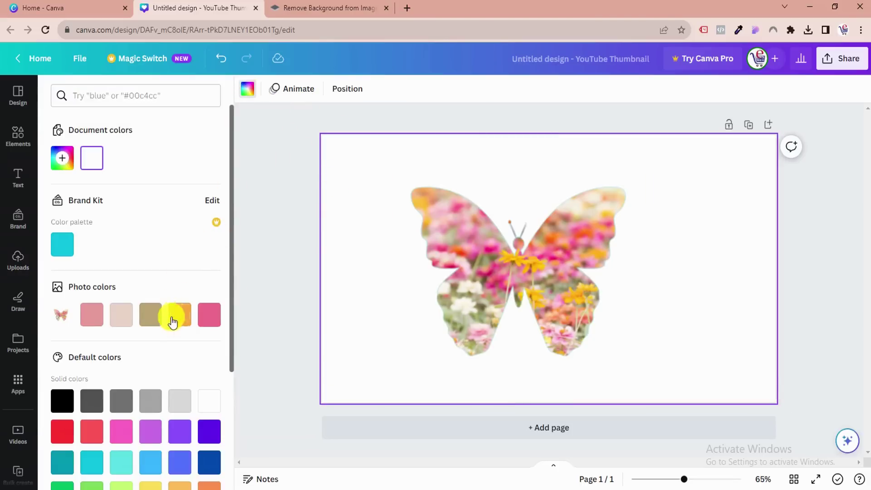
pyautogui.scroll(-4, 173, 321)
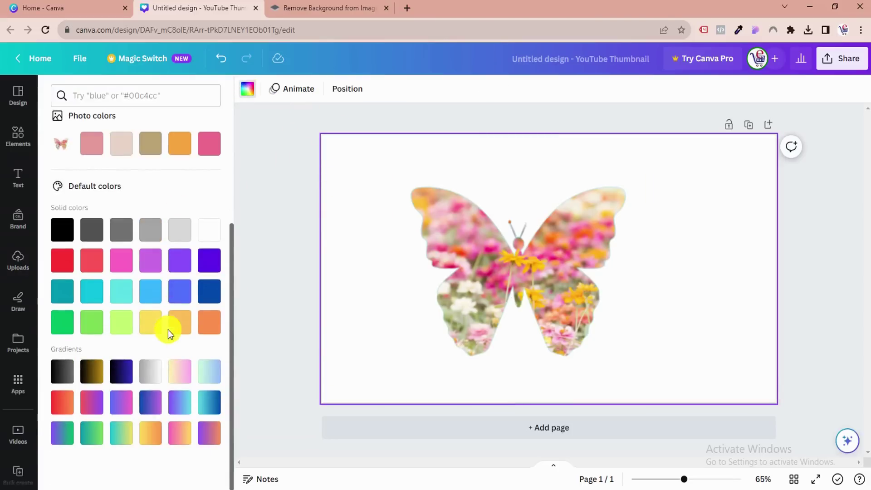
pyautogui.click(146, 437)
# Shrink the flower butterfly and position it against the page's left edge, vertically near the middle.
pyautogui.moveTo(548, 290); pyautogui.dragTo(478, 325)
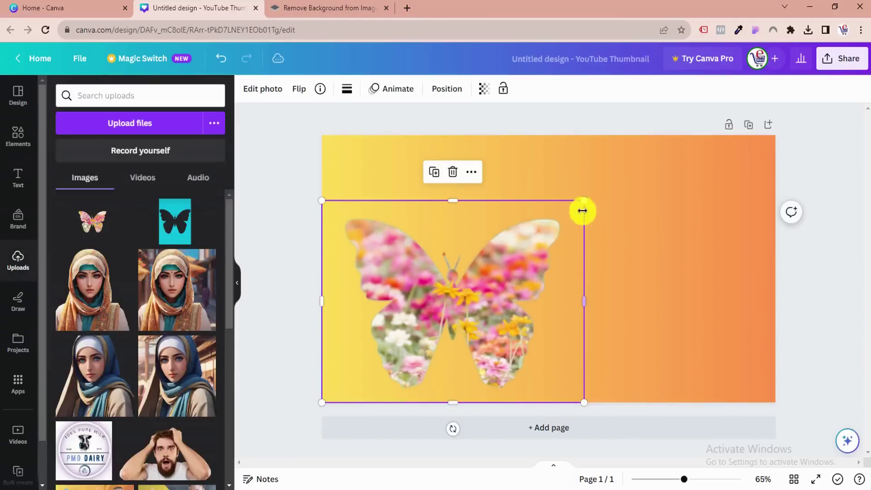
pyautogui.moveTo(583, 201); pyautogui.dragTo(528, 266)
pyautogui.moveTo(469, 317); pyautogui.dragTo(468, 268)
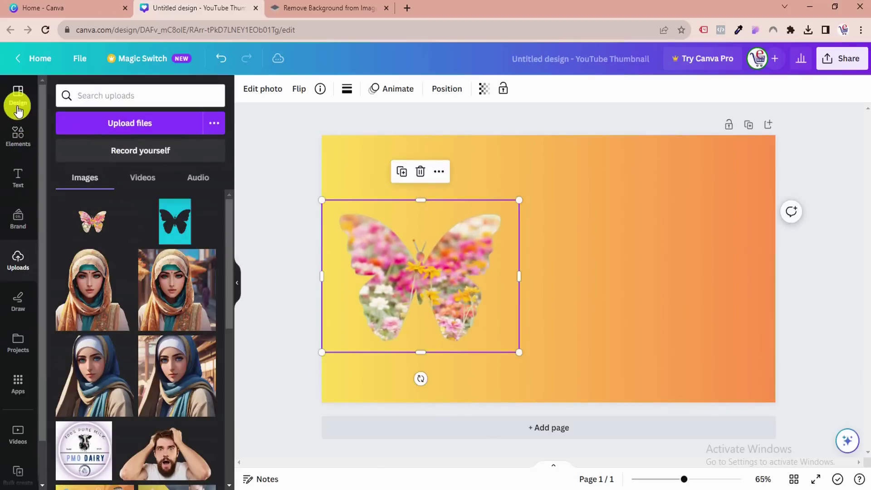
# Add the butterfly silhouette from the recently used elements and place it over the flower butterfly.
pyautogui.click(18, 136)
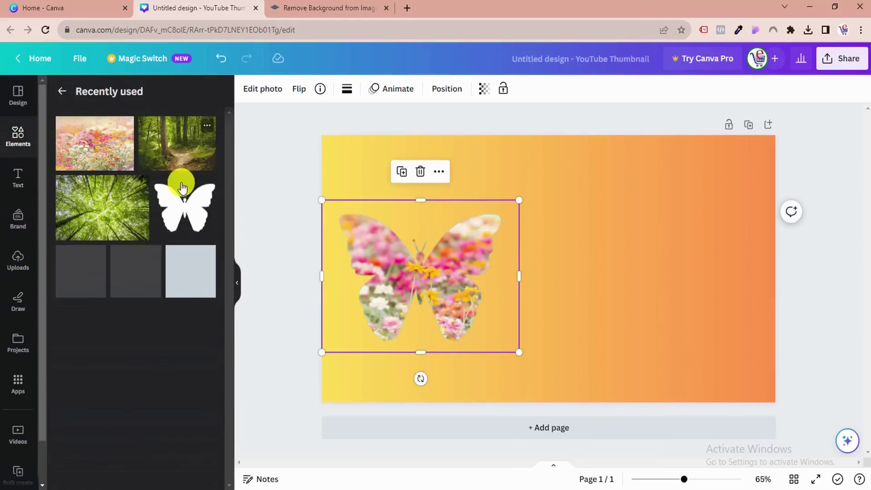
pyautogui.click(160, 219)
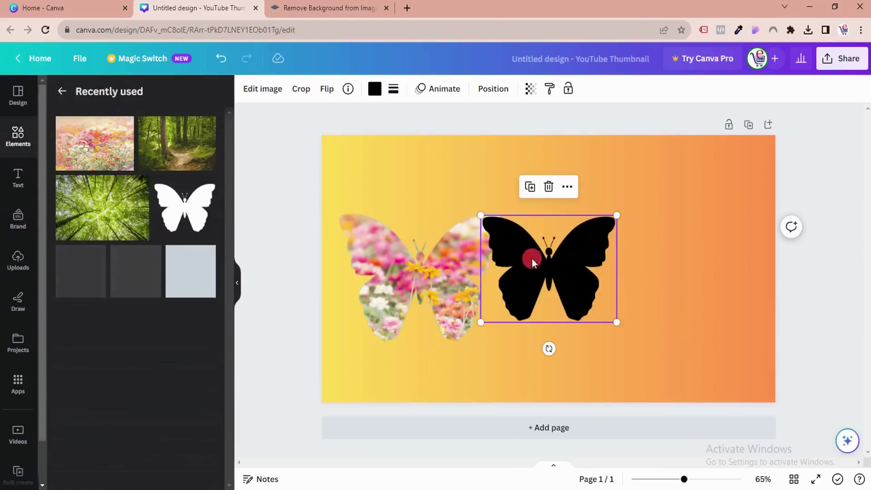
pyautogui.moveTo(529, 253); pyautogui.dragTo(609, 258)
pyautogui.moveTo(612, 258); pyautogui.dragTo(395, 277)
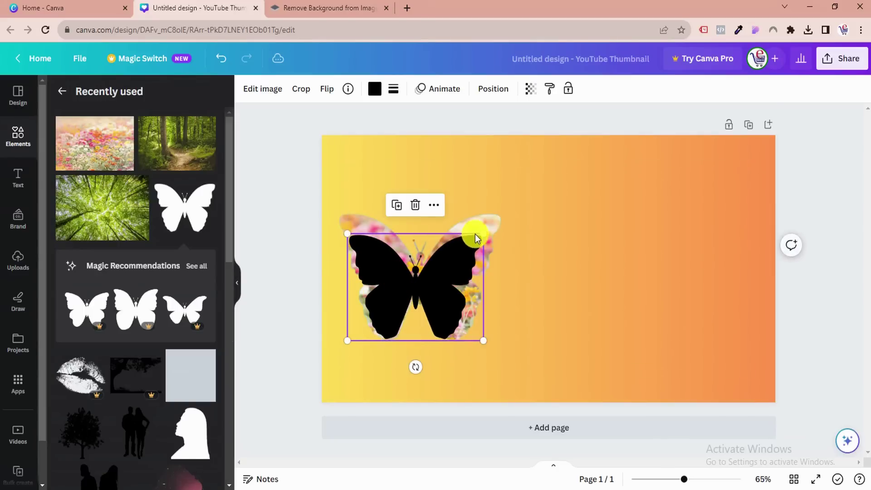
# Enlarge the black butterfly silhouette to match the flower butterfly's size and align it exactly over it.
pyautogui.moveTo(482, 230); pyautogui.dragTo(505, 209)
pyautogui.moveTo(468, 263); pyautogui.dragTo(465, 264)
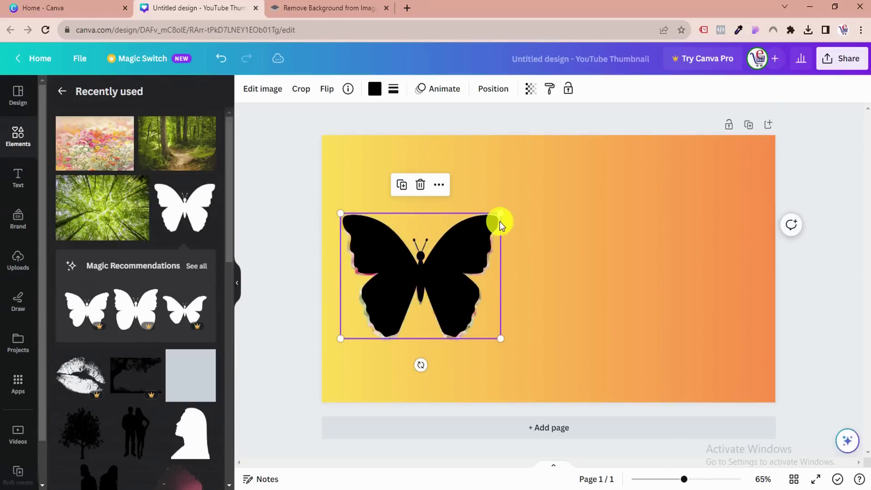
pyautogui.moveTo(502, 213); pyautogui.dragTo(503, 213)
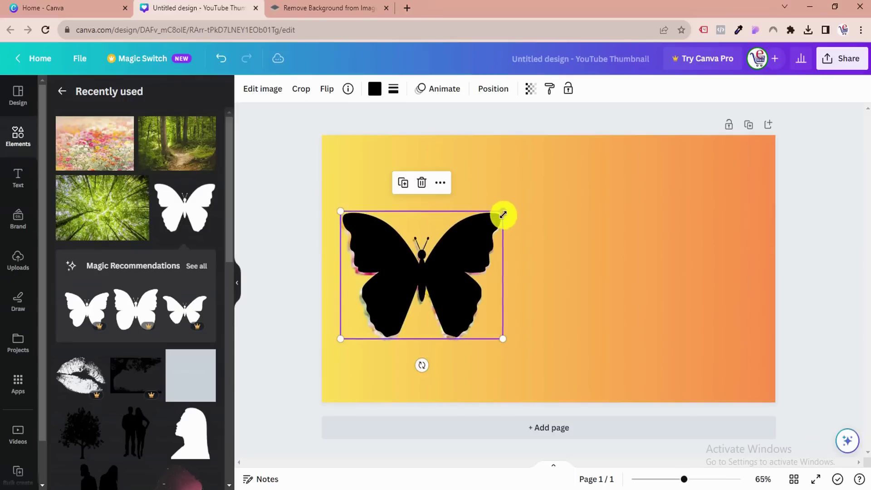
pyautogui.moveTo(468, 262); pyautogui.dragTo(466, 258)
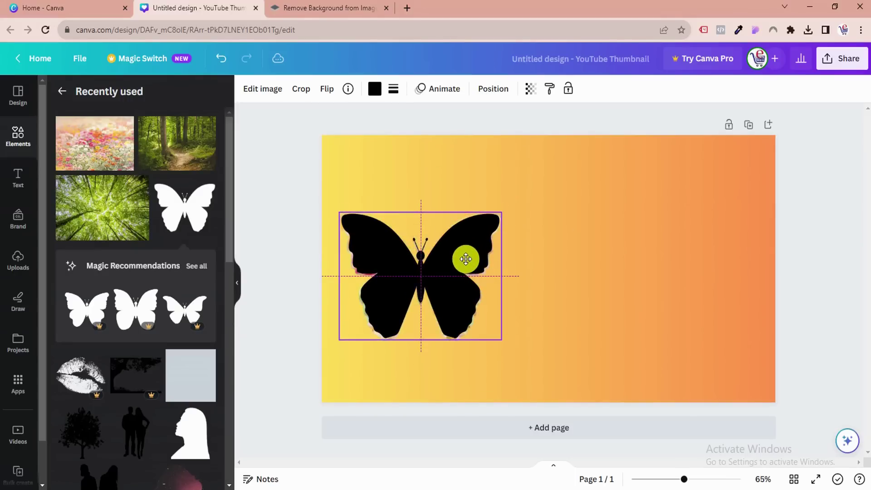
pyautogui.click(560, 281)
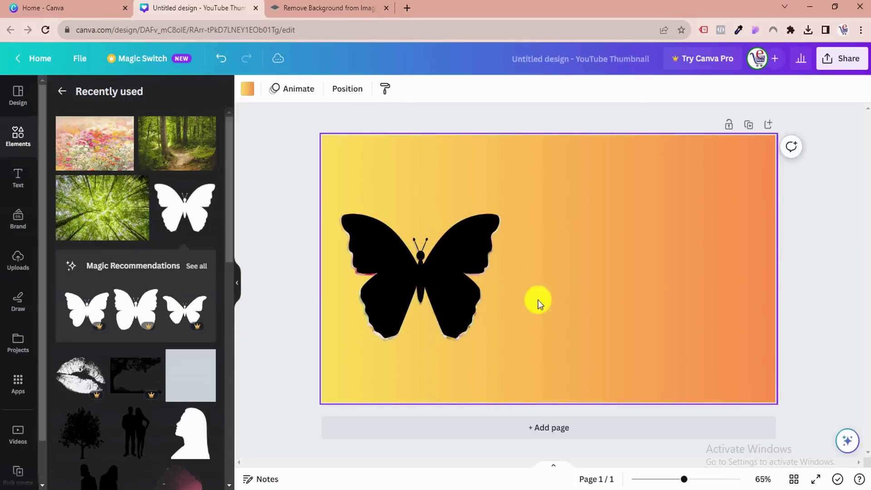
# Enlarge the black silhouette slightly and move it to the right side of the page, beside the flower butterfly.
pyautogui.click(469, 313)
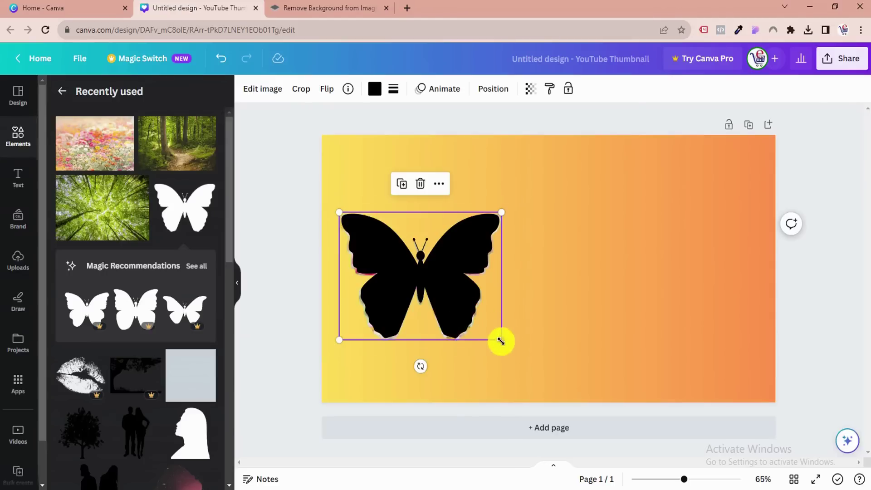
pyautogui.moveTo(501, 341); pyautogui.dragTo(707, 307)
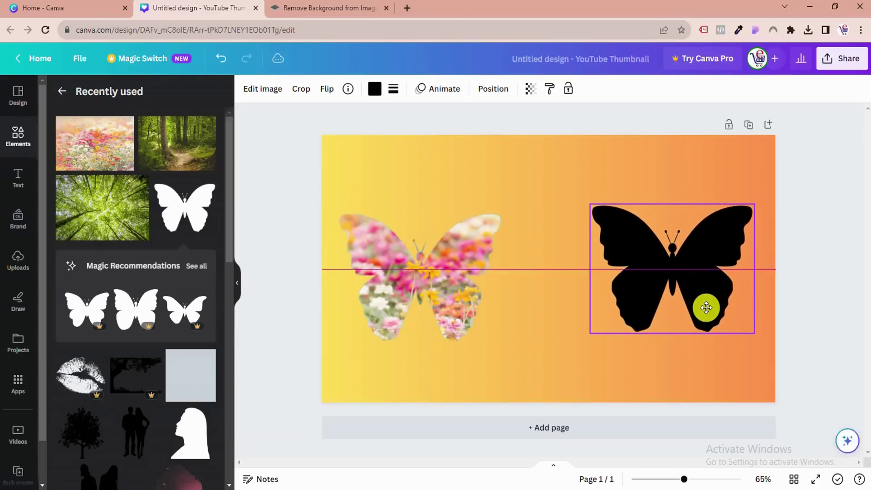